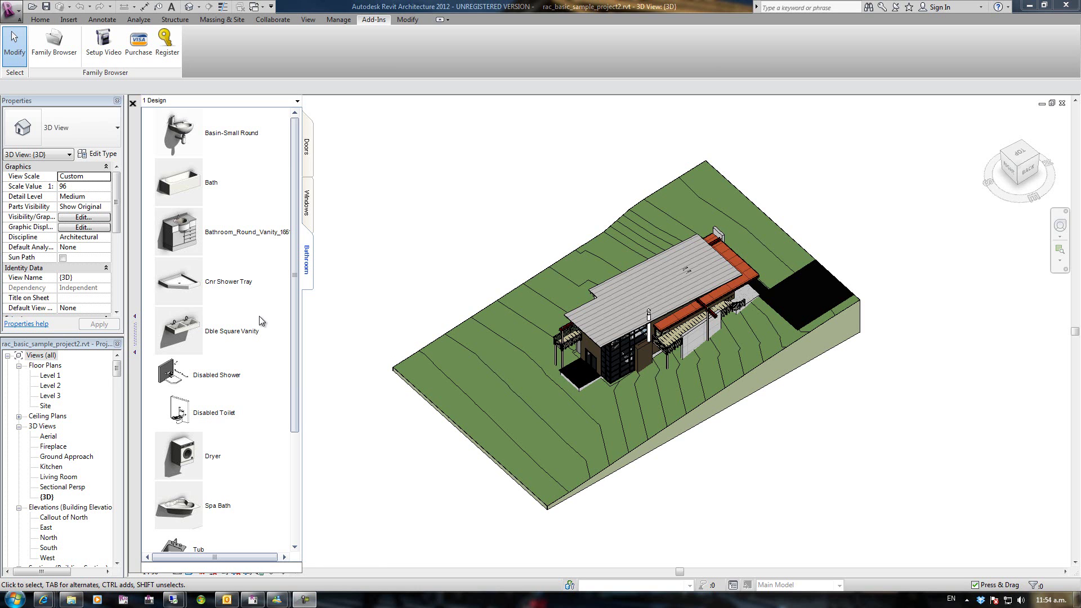
# - Open KiwiCodesCollectionLocal.txt from the FamilyBrowser2012 folder, see it is empty, and close it
pyautogui.click(73, 601)
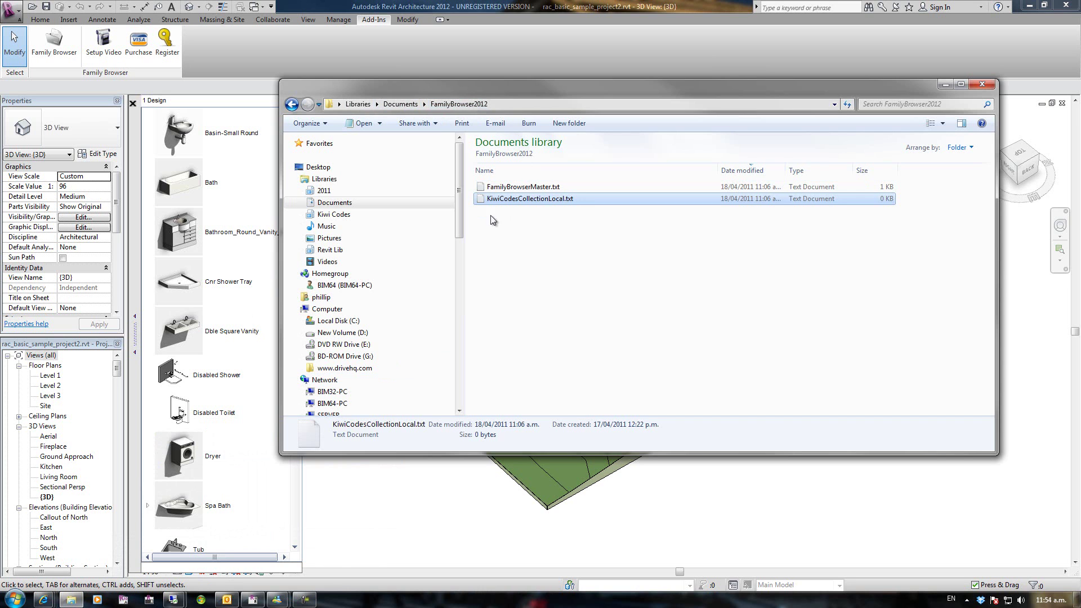
pyautogui.doubleClick(498, 199)
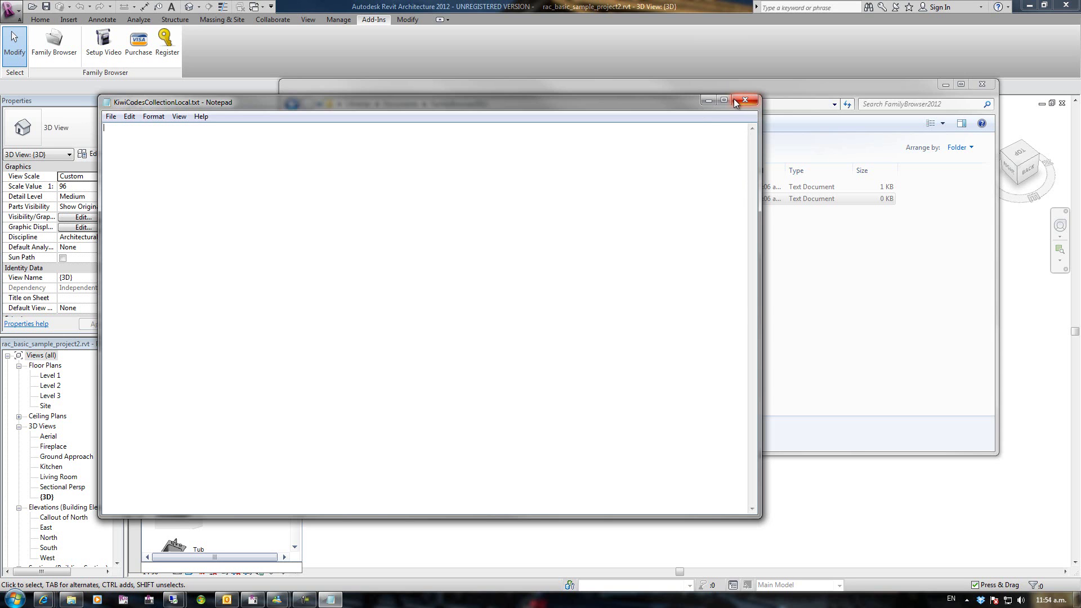
pyautogui.click(735, 103)
# - Add a second backslash before \SERVER on FamilyBrowserMaster.txt's second path line, then close it
pyautogui.click(534, 192)
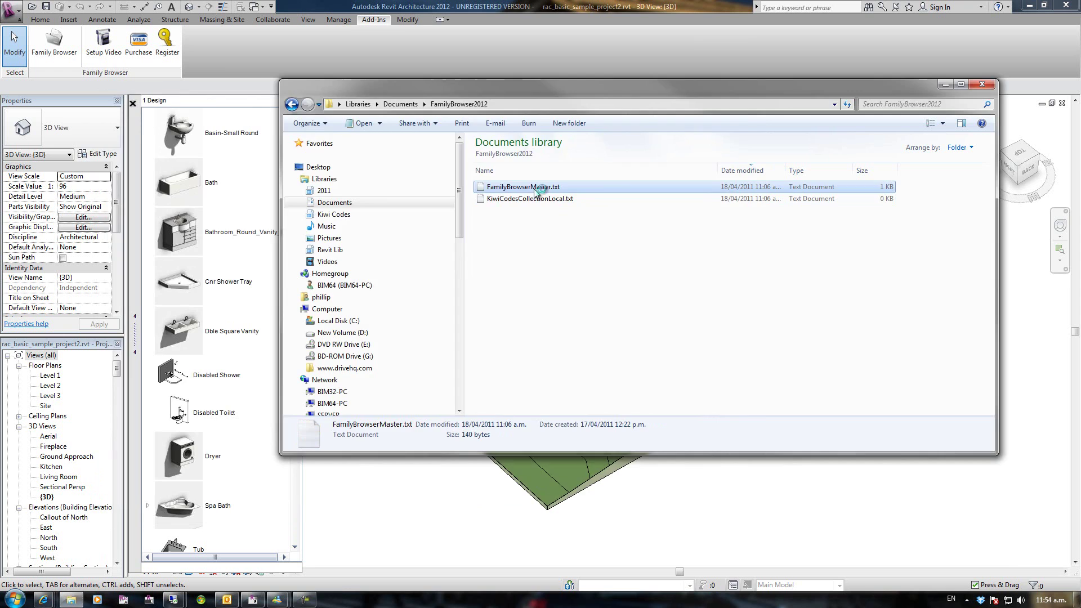
pyautogui.doubleClick(535, 192)
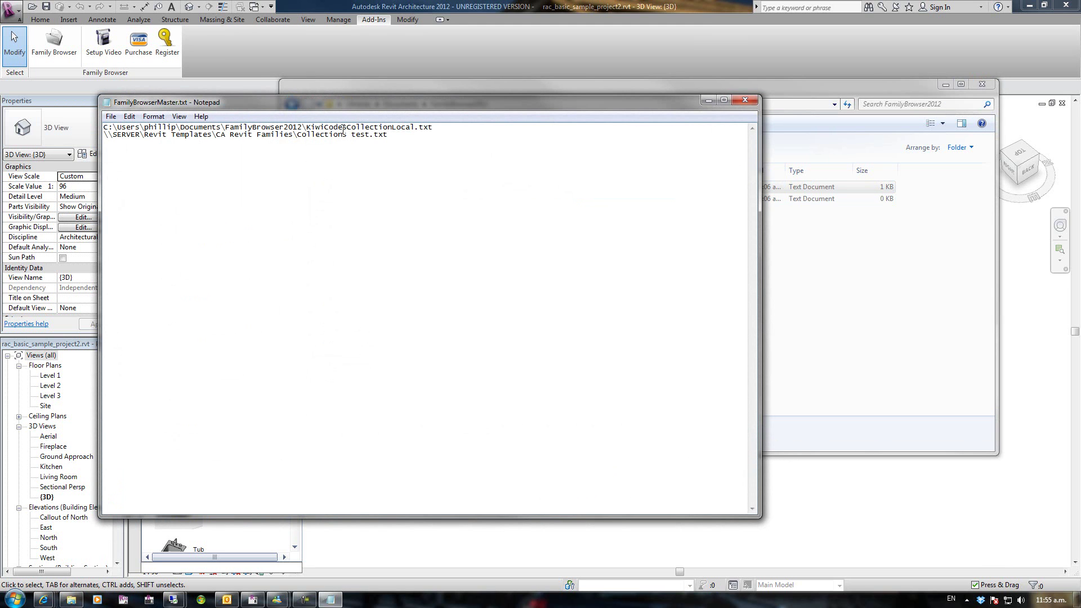
pyautogui.click(107, 135)
pyautogui.write('\\')
pyautogui.click(749, 104)
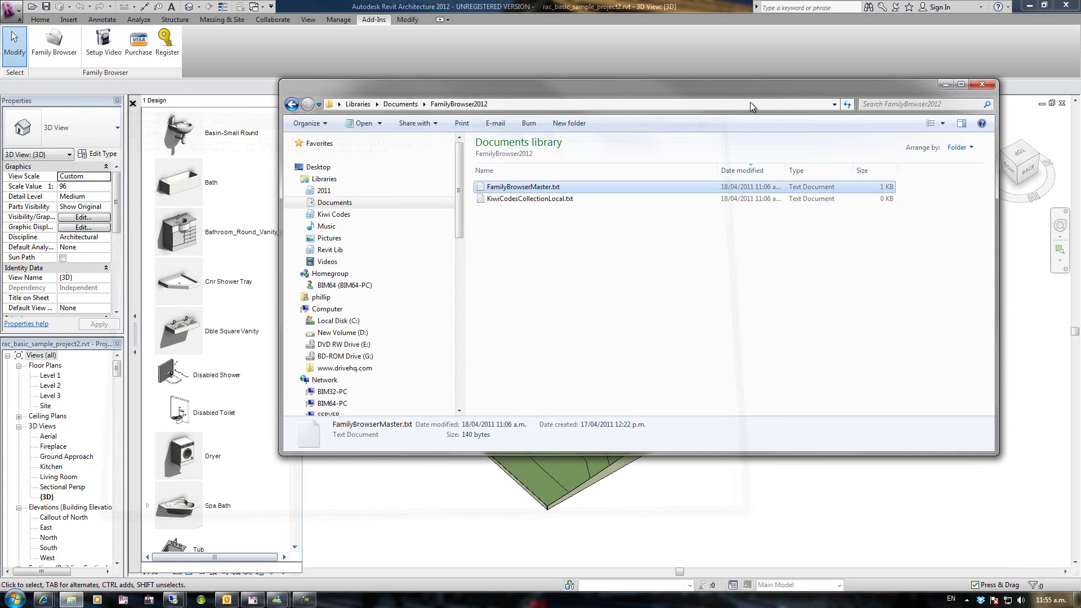
# - Use BIM Management > Create Deployment to create a deployment with the site activation code
pyautogui.click(981, 84)
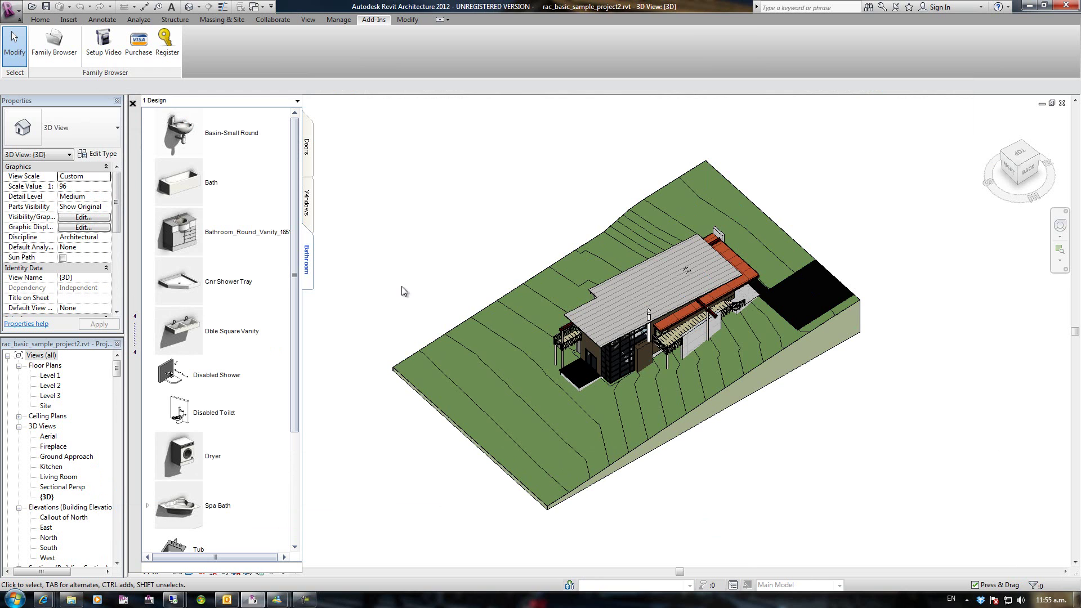
pyautogui.rightClick(230, 260)
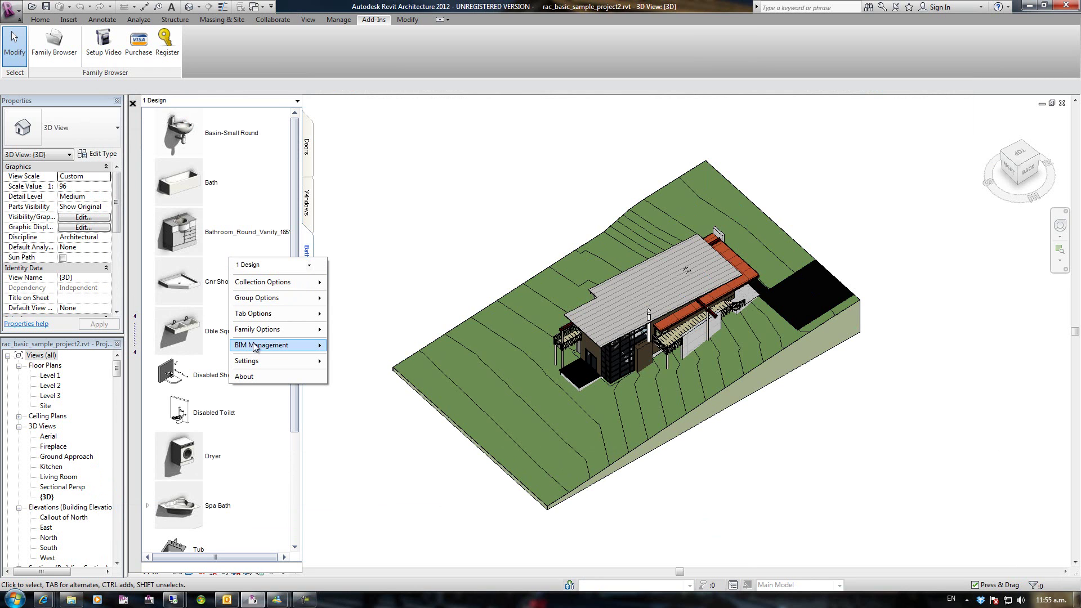
pyautogui.moveTo(257, 345)
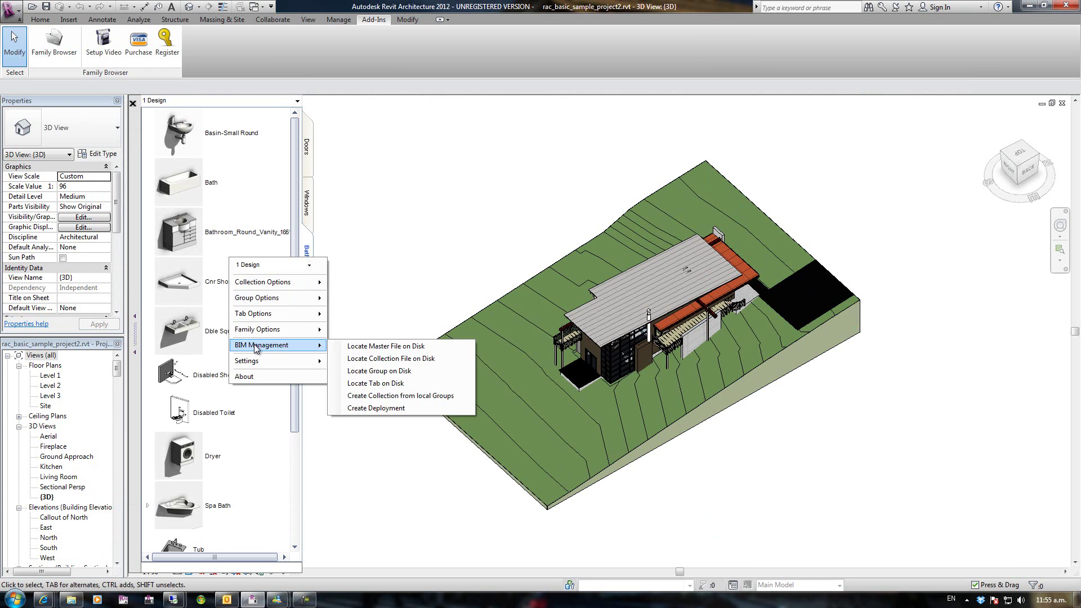
pyautogui.click(380, 411)
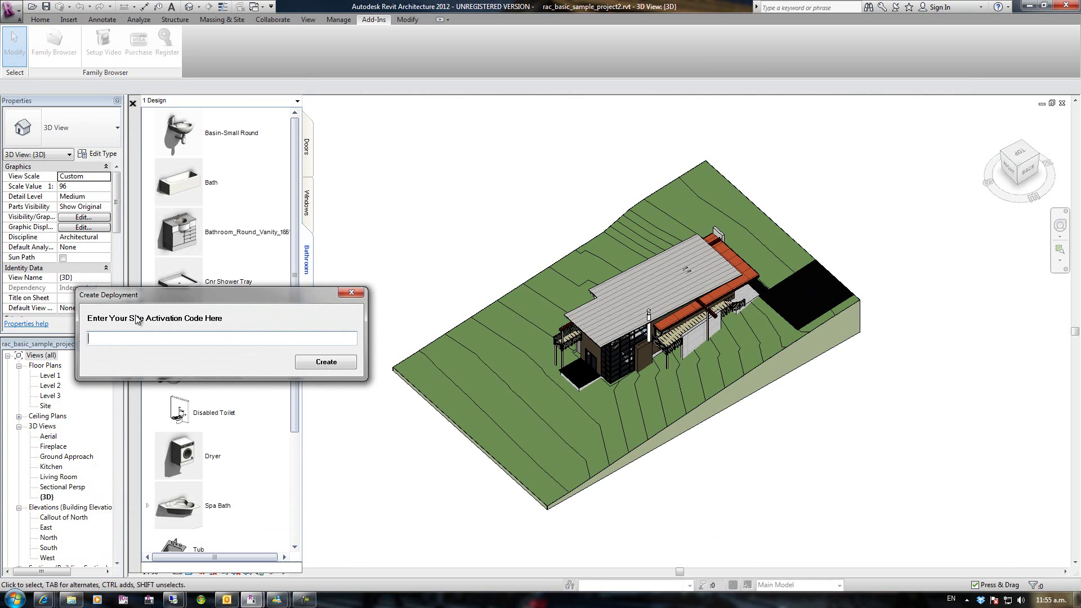
pyautogui.click(95, 339)
pyautogui.write('Test Depolyment')
pyautogui.click(335, 366)
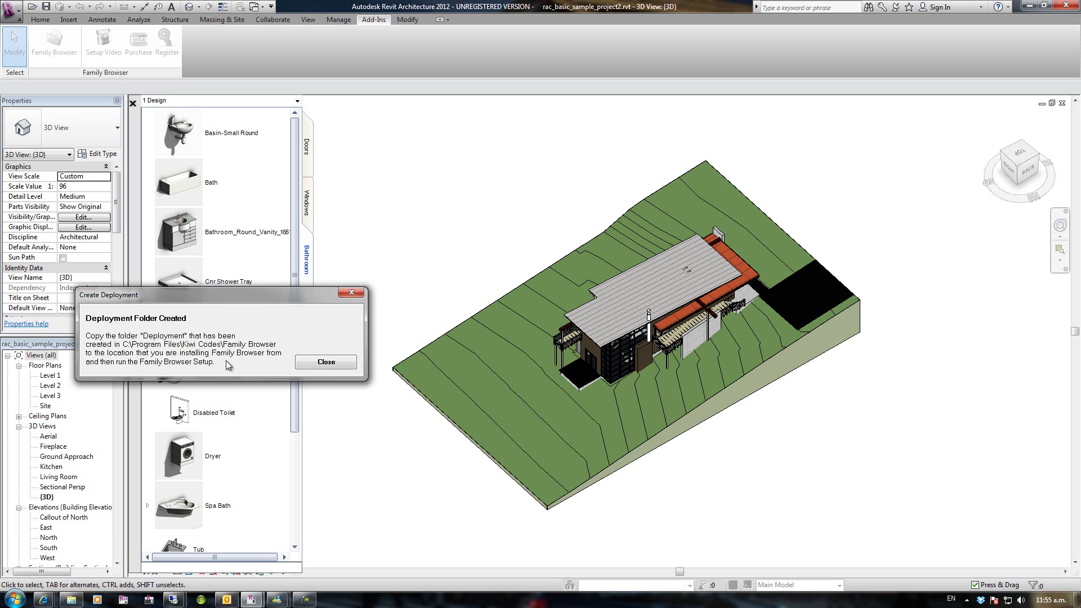
pyautogui.click(332, 366)
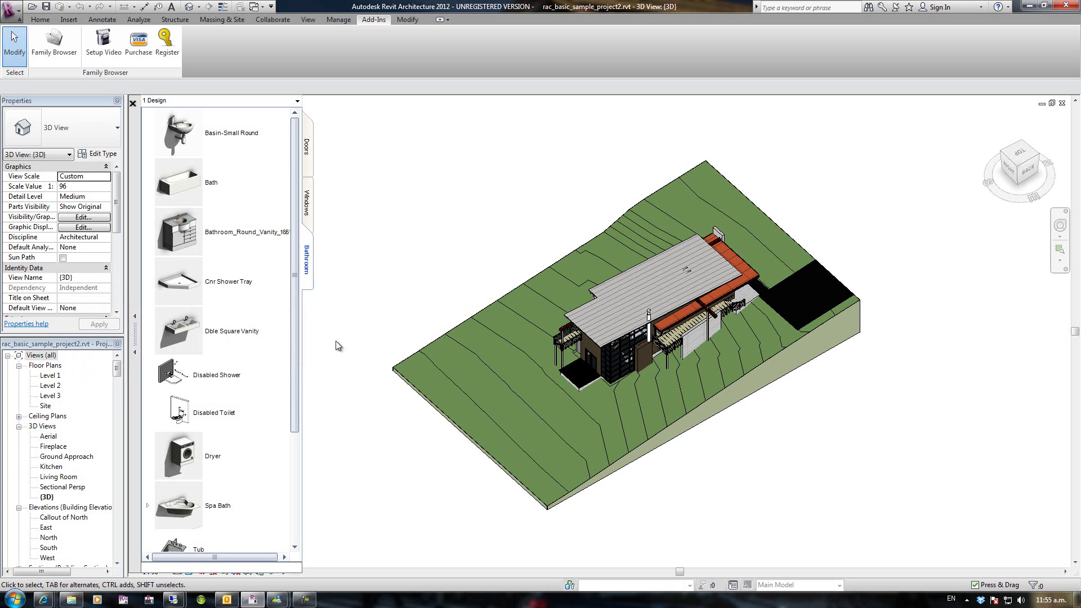
# - Check FamilyBrowserMaster.txt and KiwiCodesCollectionLocal.txt in Kiwi Codes > Family Browser > Deployment2012
pyautogui.click(73, 600)
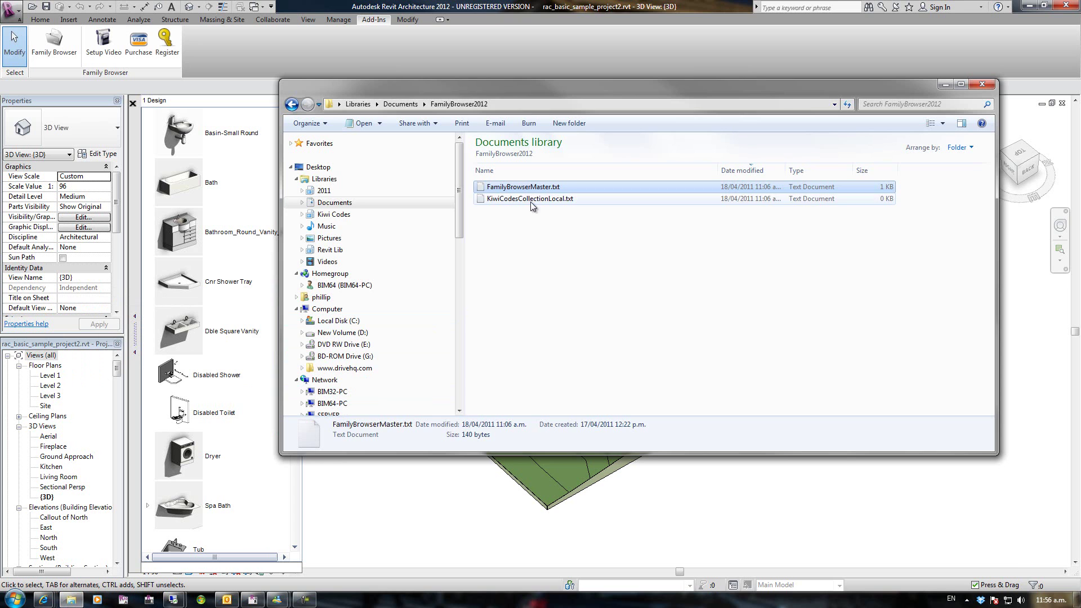
pyautogui.click(330, 215)
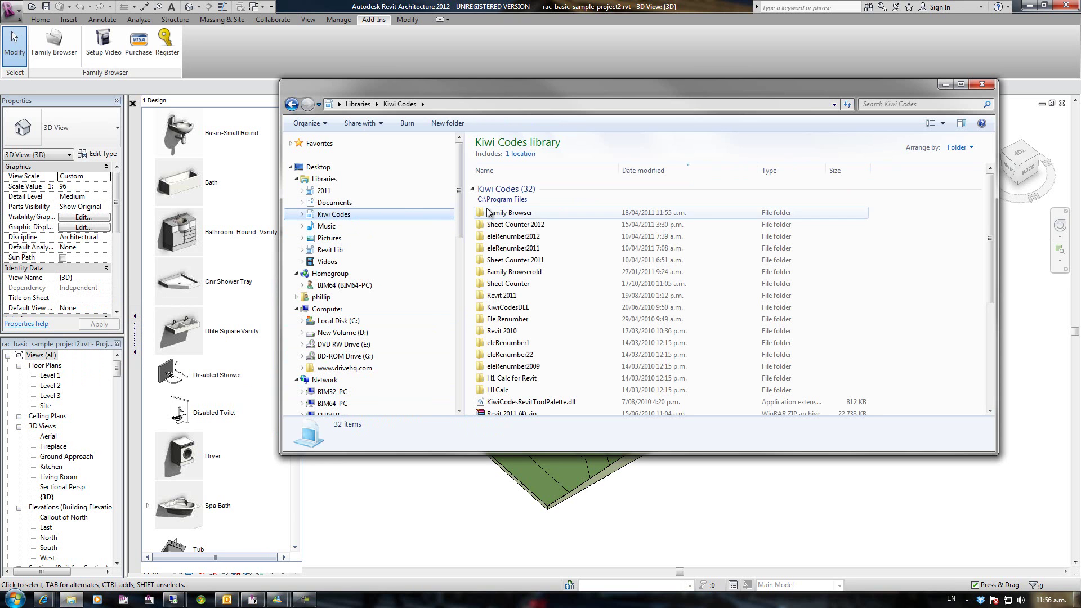
pyautogui.doubleClick(524, 213)
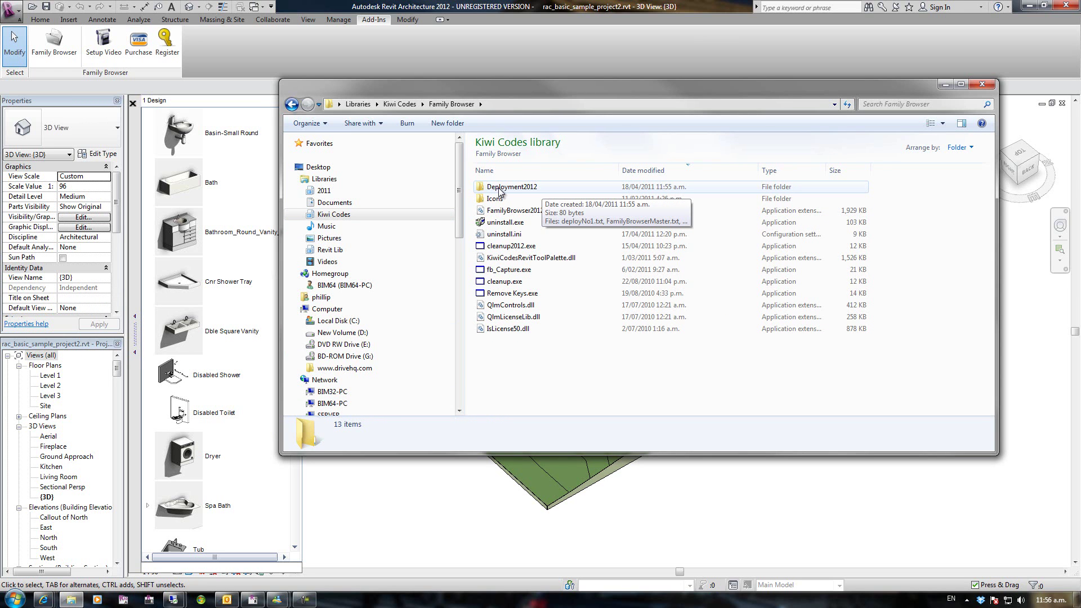
pyautogui.doubleClick(498, 187)
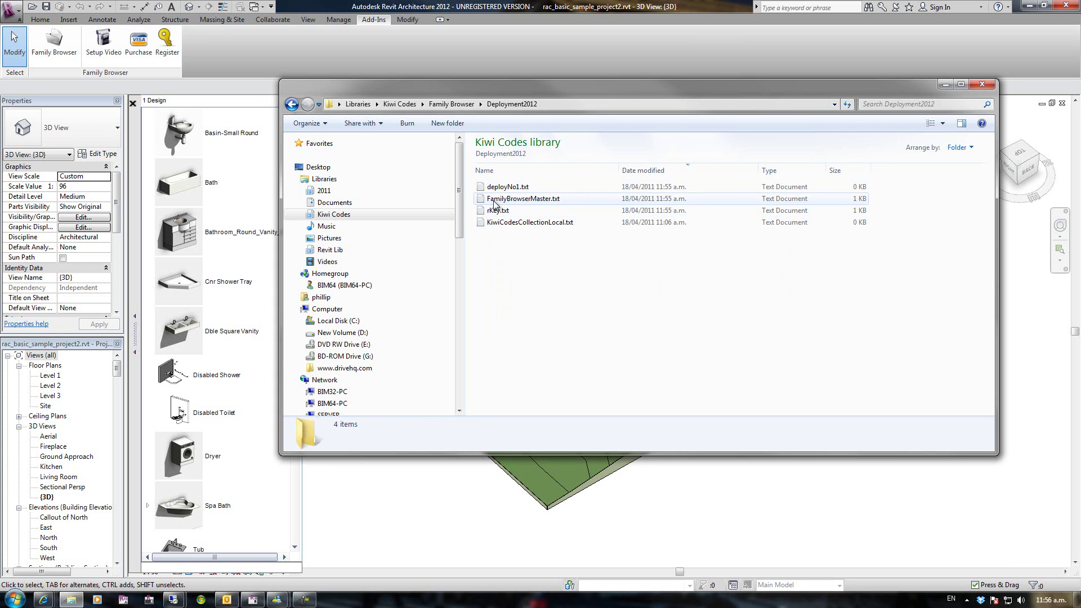
pyautogui.doubleClick(531, 199)
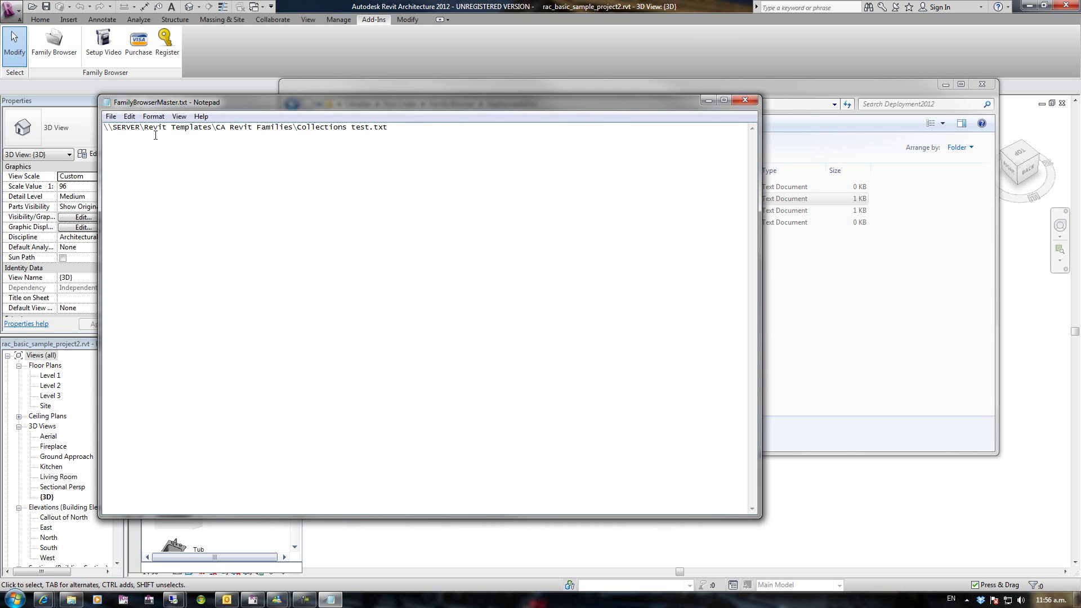
pyautogui.click(743, 101)
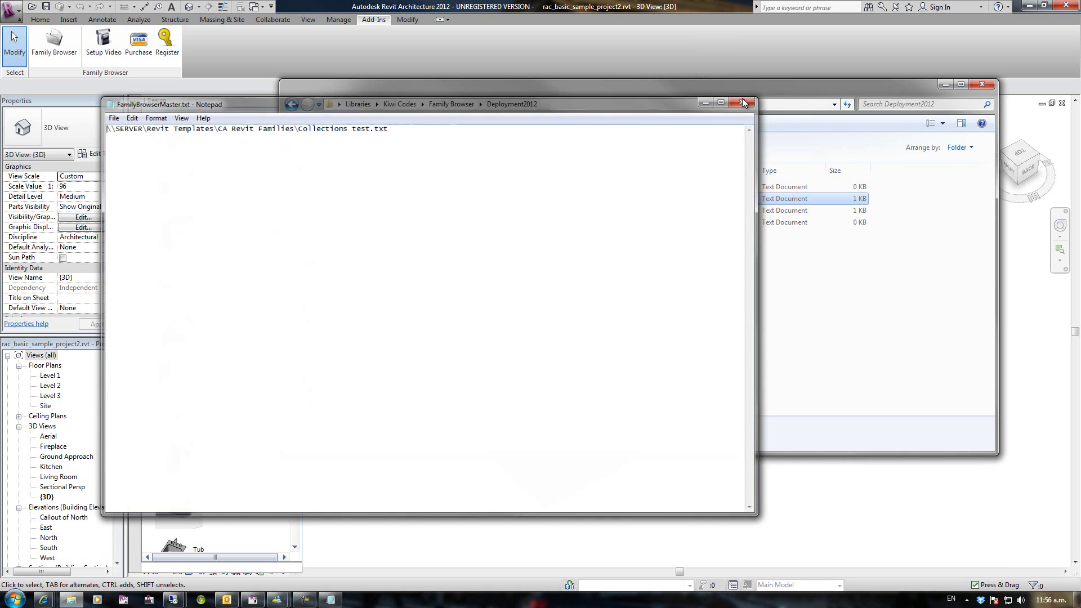
pyautogui.doubleClick(509, 223)
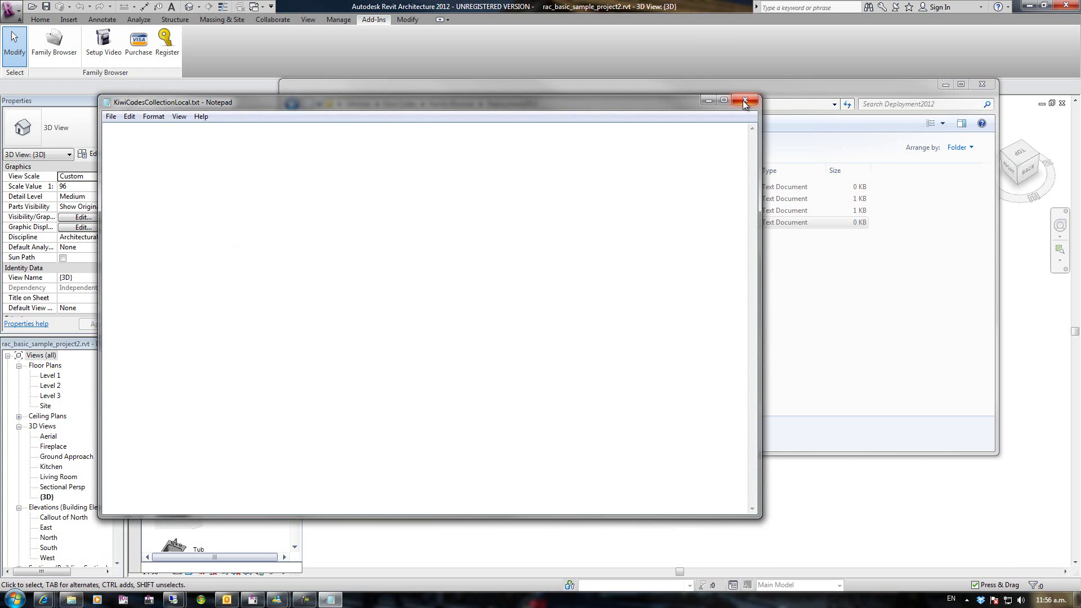
pyautogui.click(743, 102)
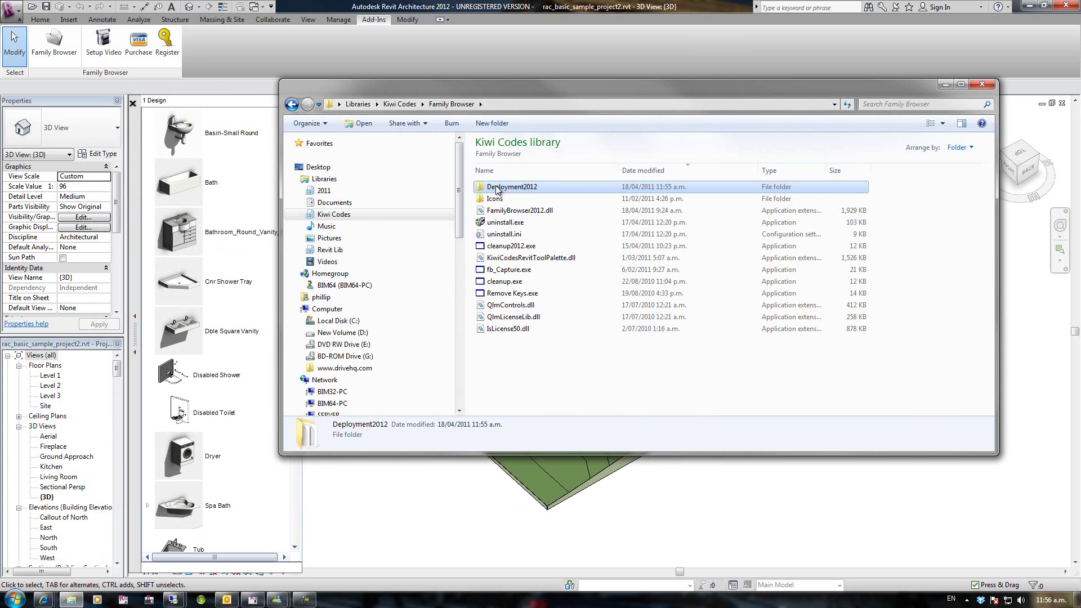
# - Copy the Deployment2012 folder and paste it into C:\setups
pyautogui.rightClick(494, 187)
pyautogui.click(369, 374)
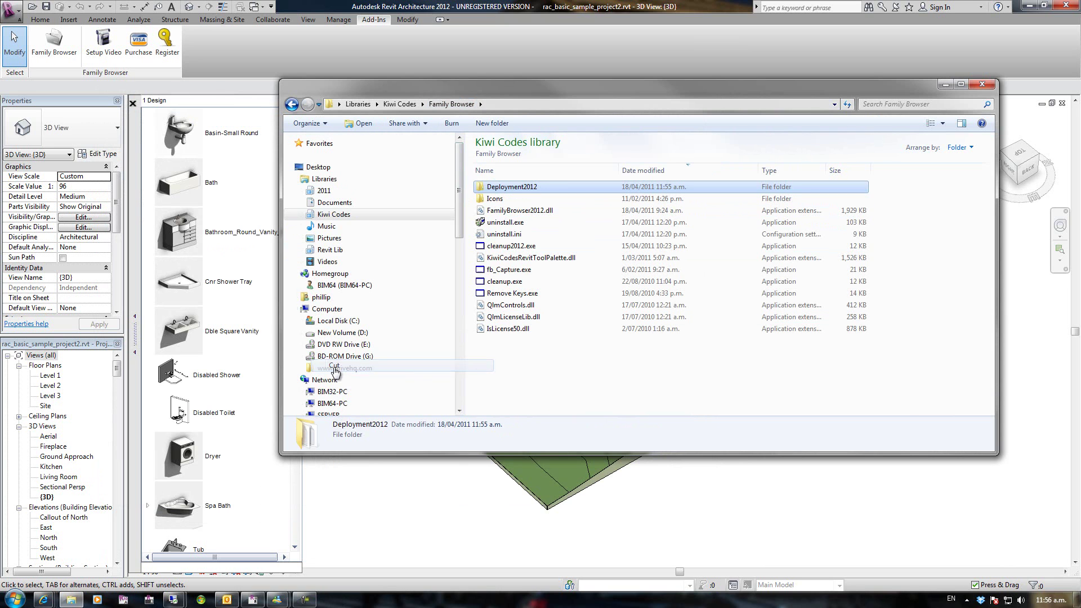
pyautogui.click(343, 322)
pyautogui.scroll(-4, 984, 177)
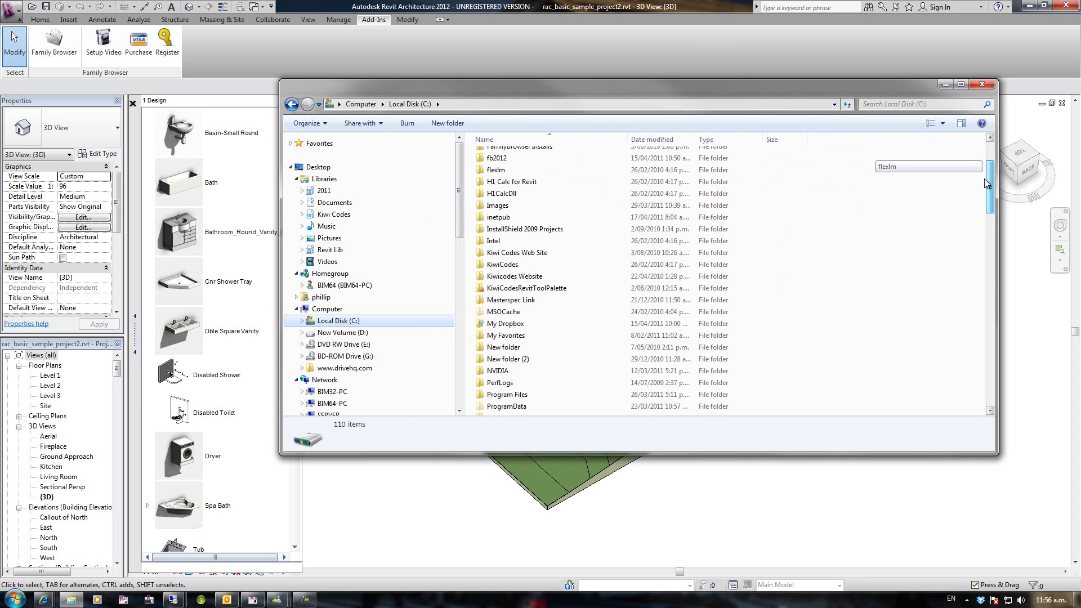
pyautogui.scroll(-1, 984, 194)
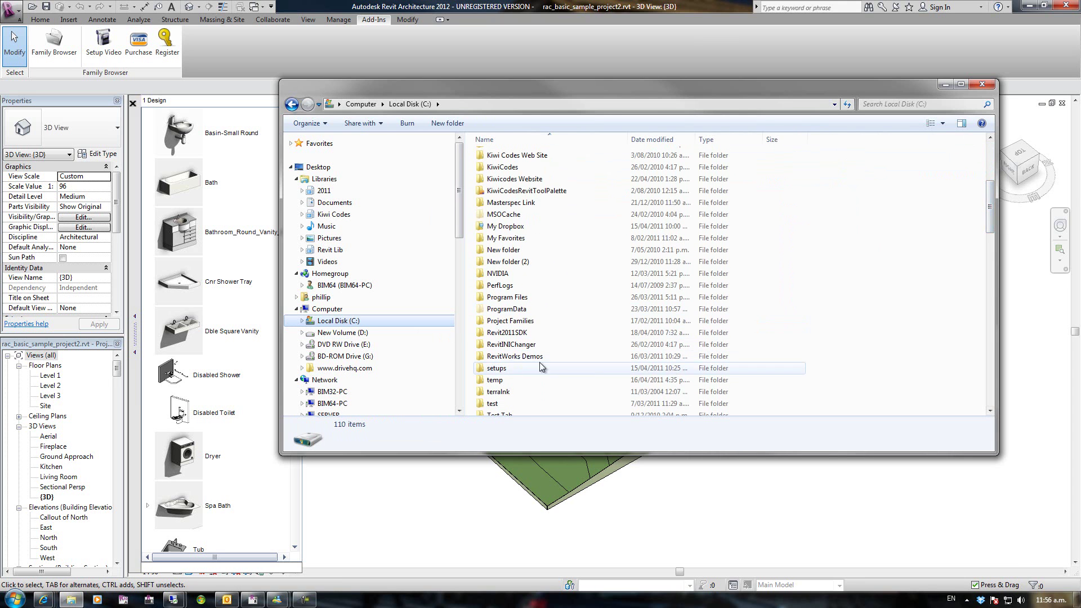
pyautogui.doubleClick(503, 373)
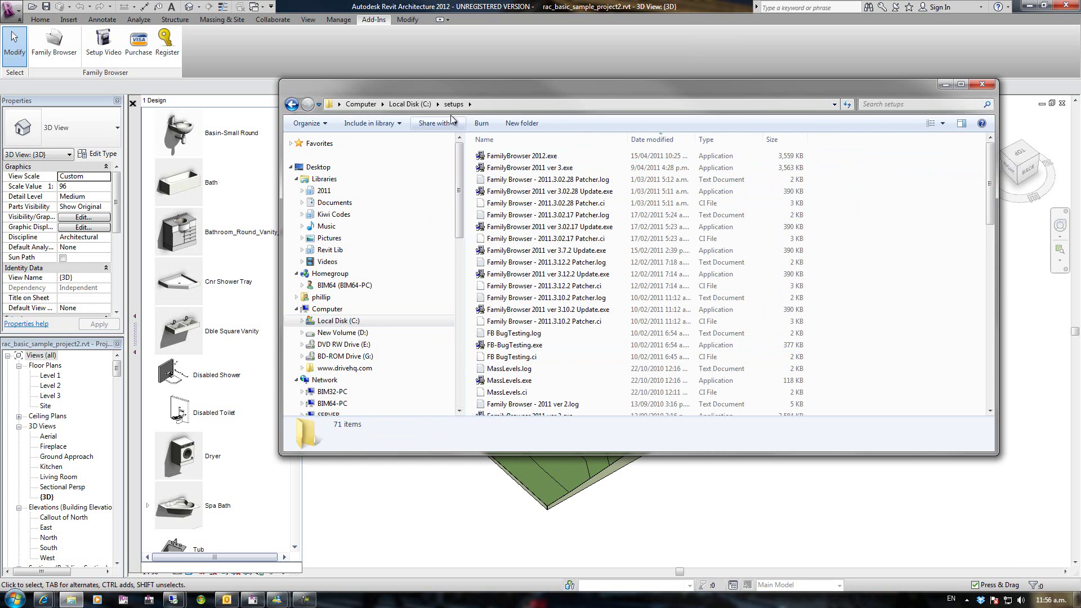
pyautogui.rightClick(884, 239)
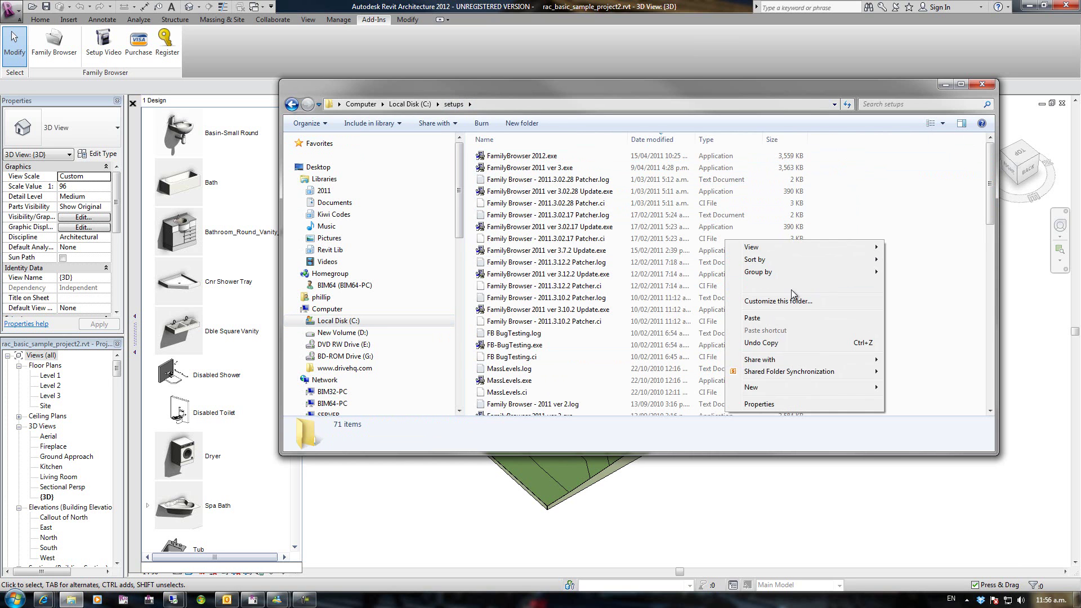
pyautogui.click(780, 318)
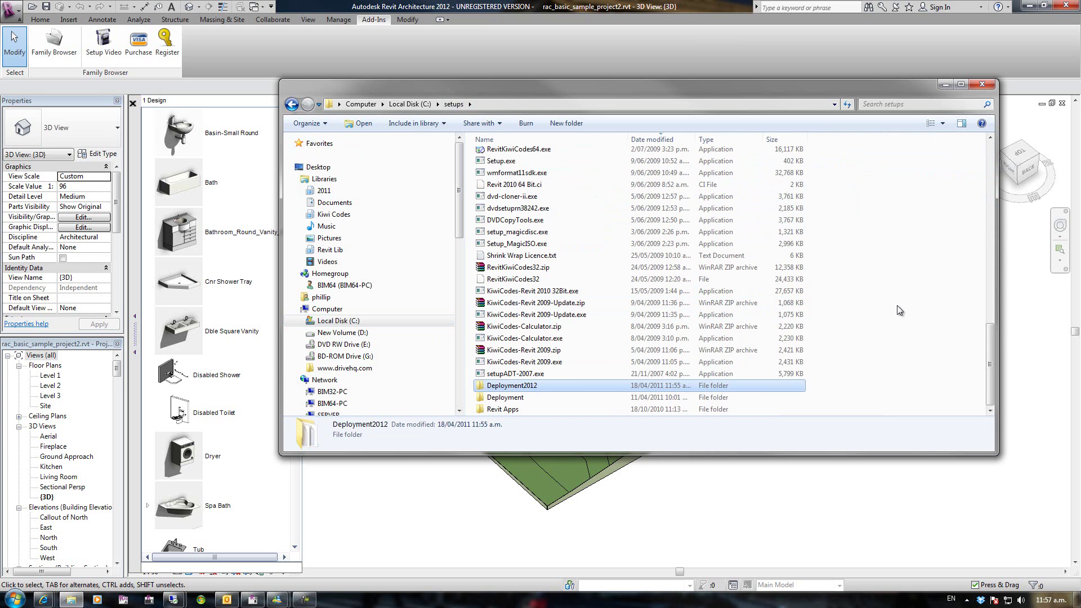
pyautogui.scroll(15, 894, 309)
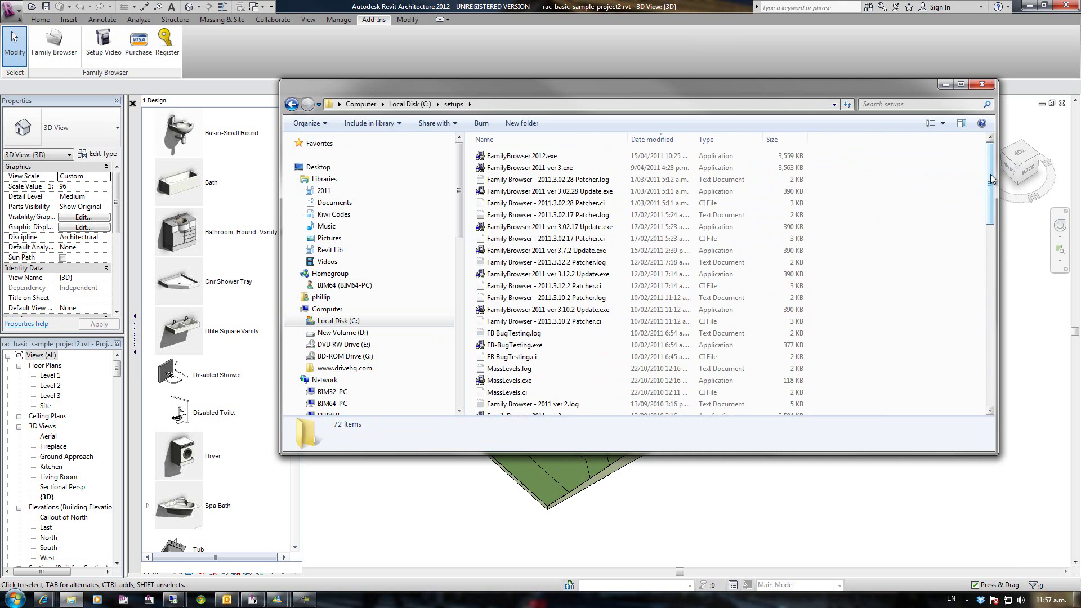
pyautogui.moveTo(990, 186); pyautogui.dragTo(900, 179)
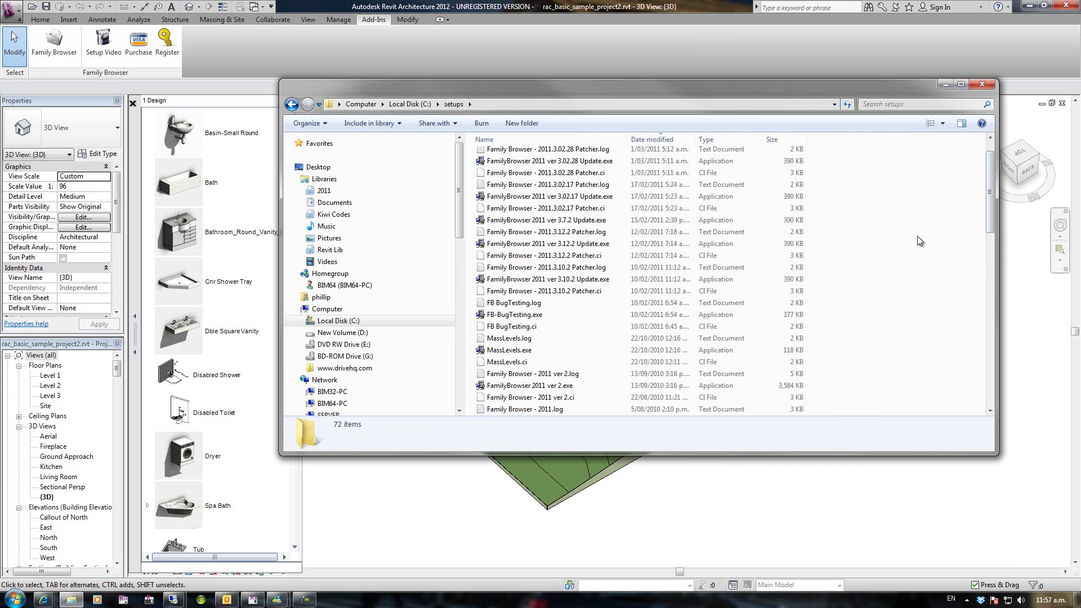
pyautogui.moveTo(981, 178); pyautogui.dragTo(988, 161)
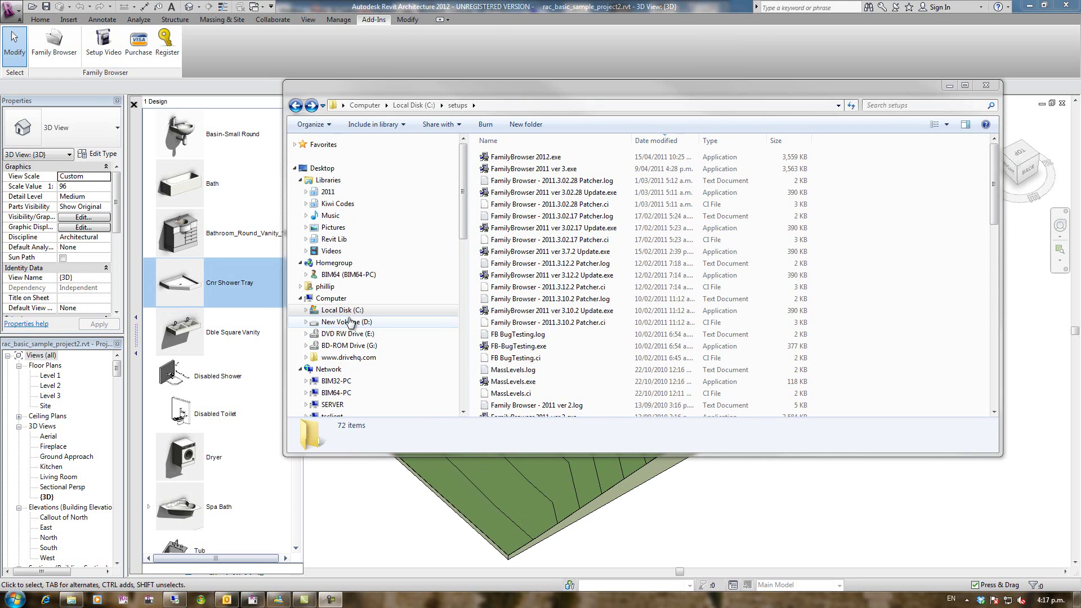
# - Look through the installed Kiwi Codes Family Browser folder, then go to the root of Local Disk (C:)
pyautogui.click(338, 204)
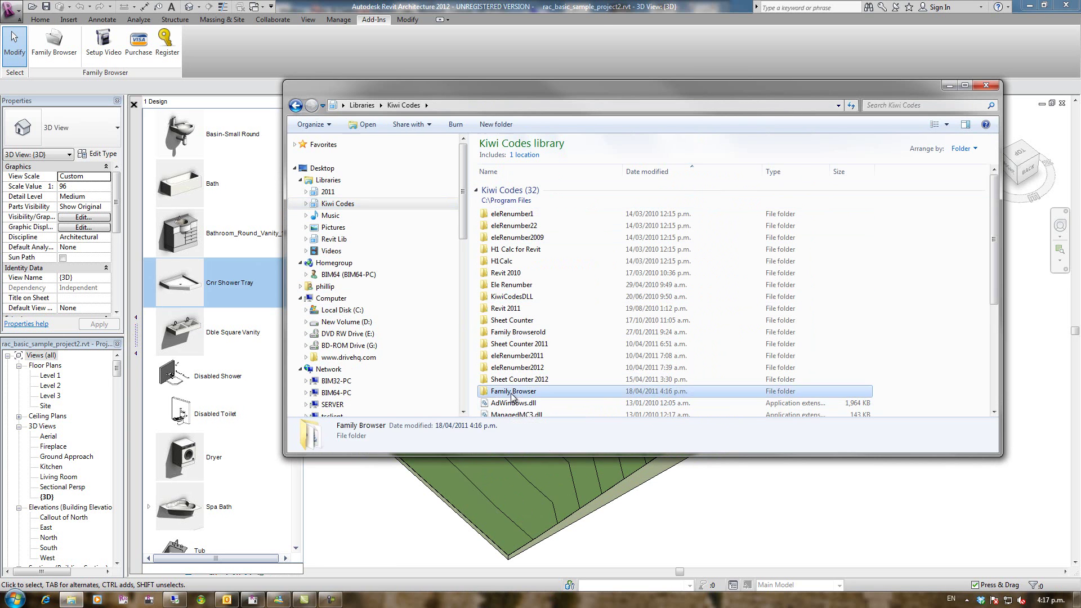
pyautogui.doubleClick(512, 392)
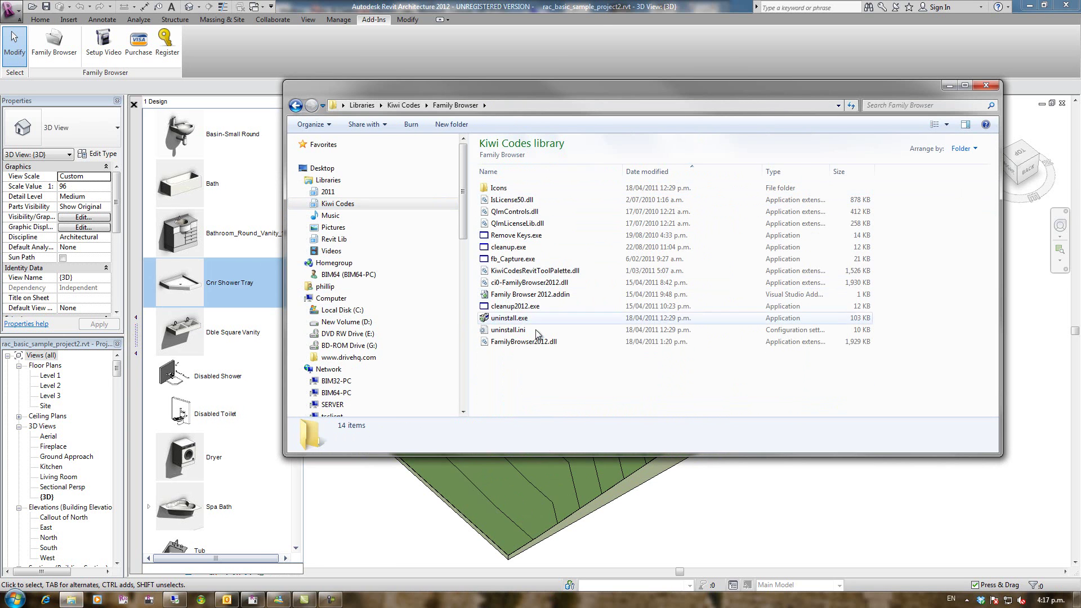
pyautogui.scroll(-1, 462, 207)
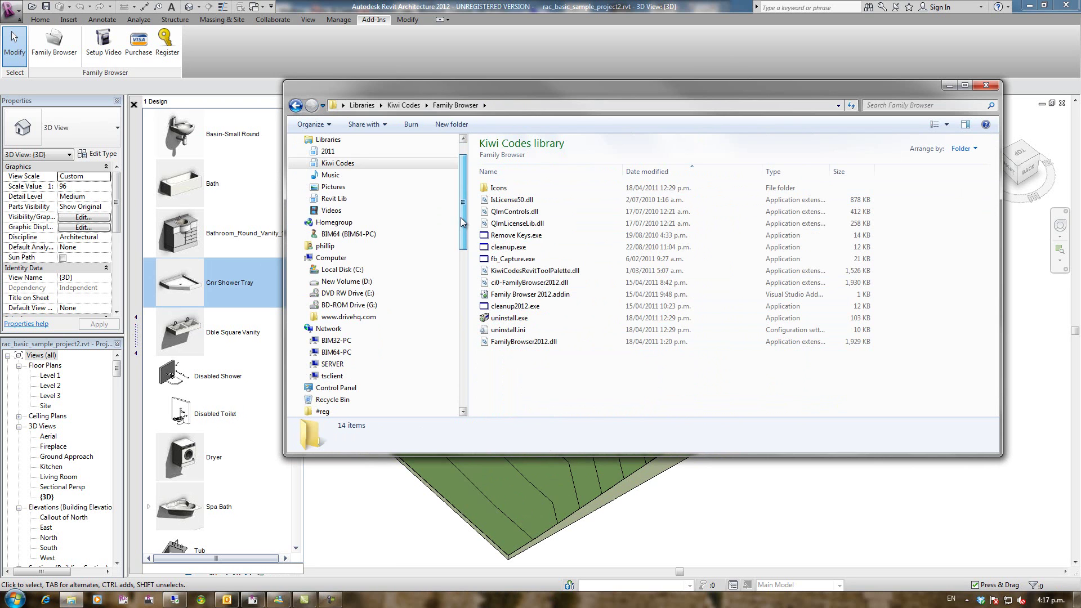
pyautogui.scroll(1, 462, 223)
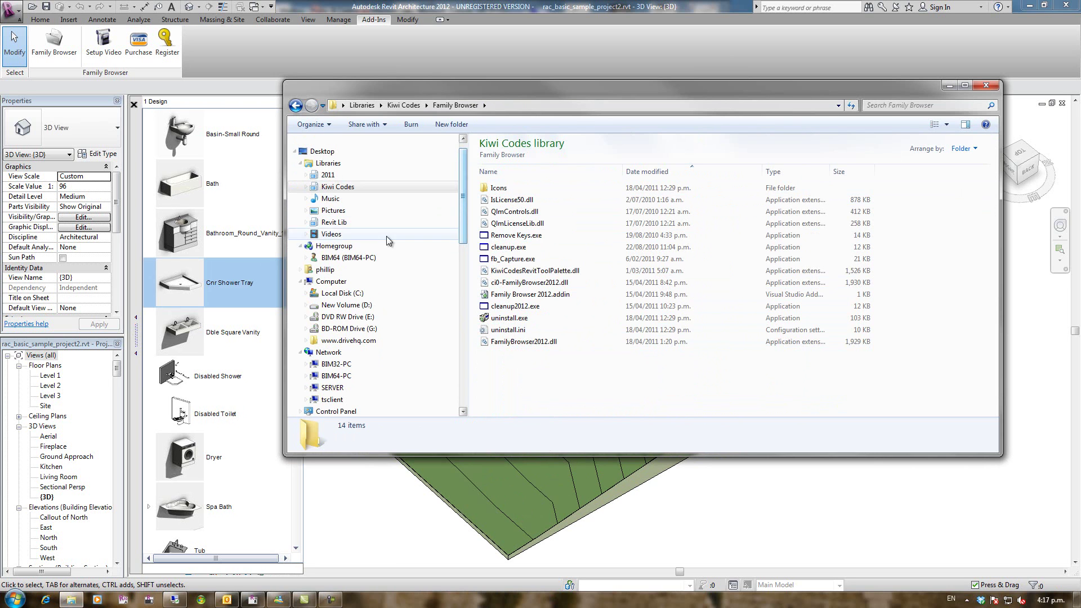
pyautogui.click(352, 298)
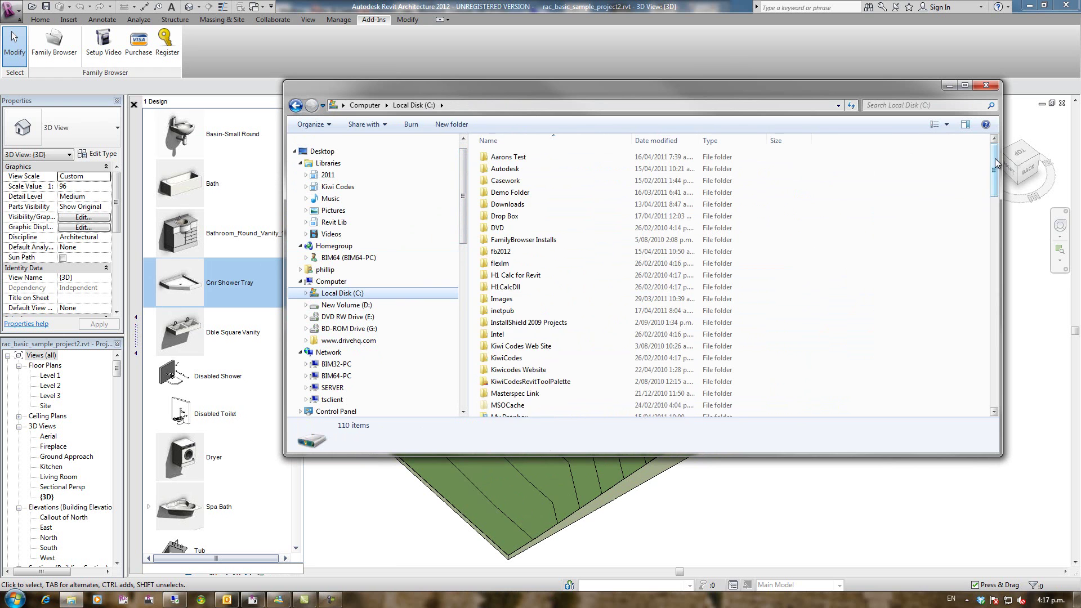
# - In the user's My Documents, sort by name and delete FamilyBrowser2012 to the Recycle Bin
pyautogui.moveTo(995, 165); pyautogui.dragTo(993, 245)
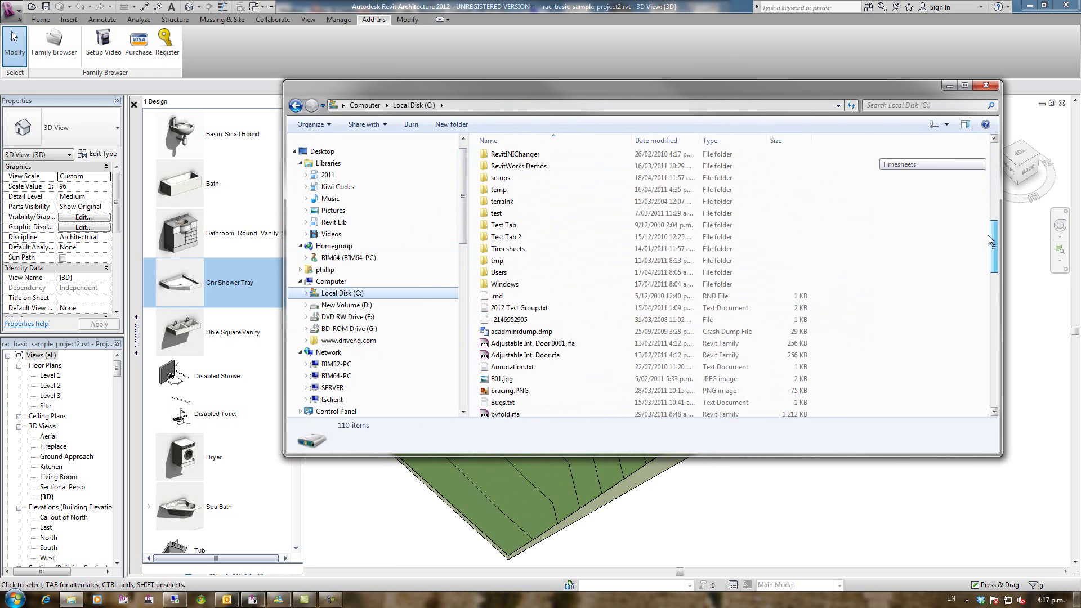
pyautogui.doubleClick(506, 276)
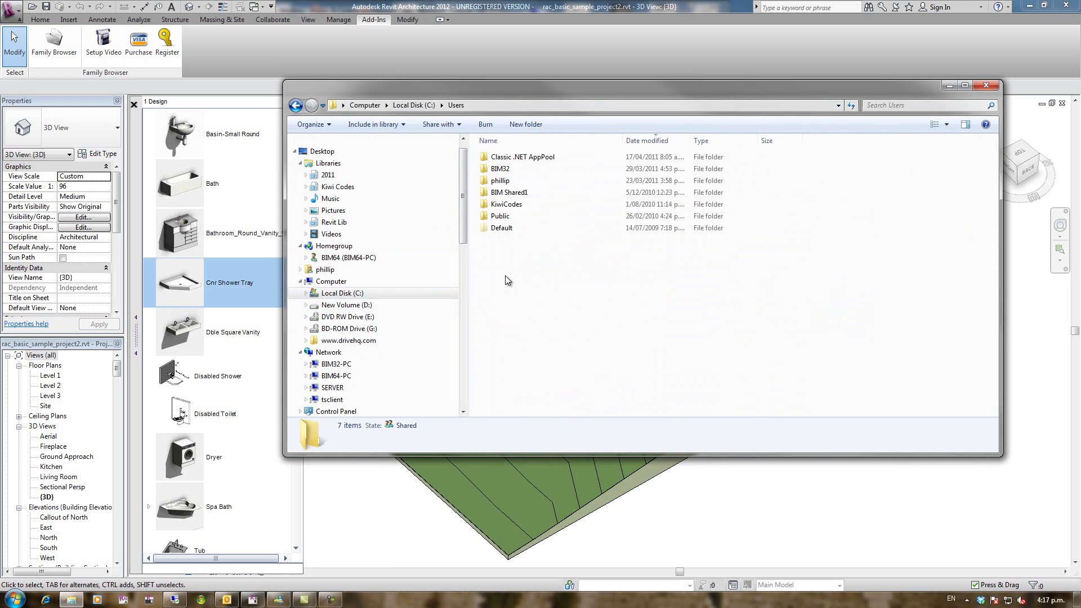
pyautogui.doubleClick(502, 180)
pyautogui.doubleClick(563, 170)
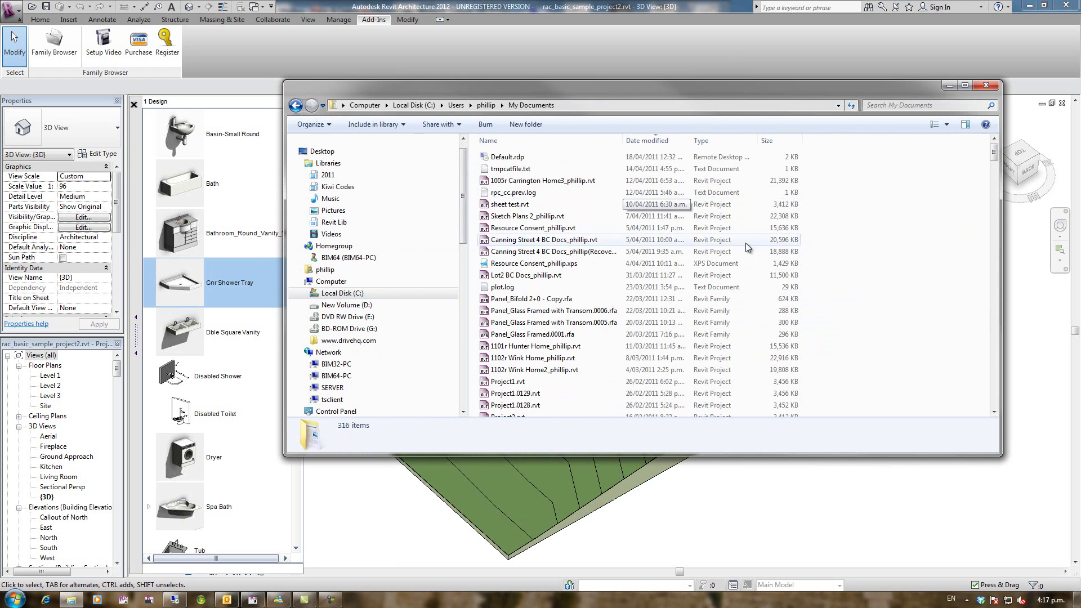
pyautogui.click(577, 142)
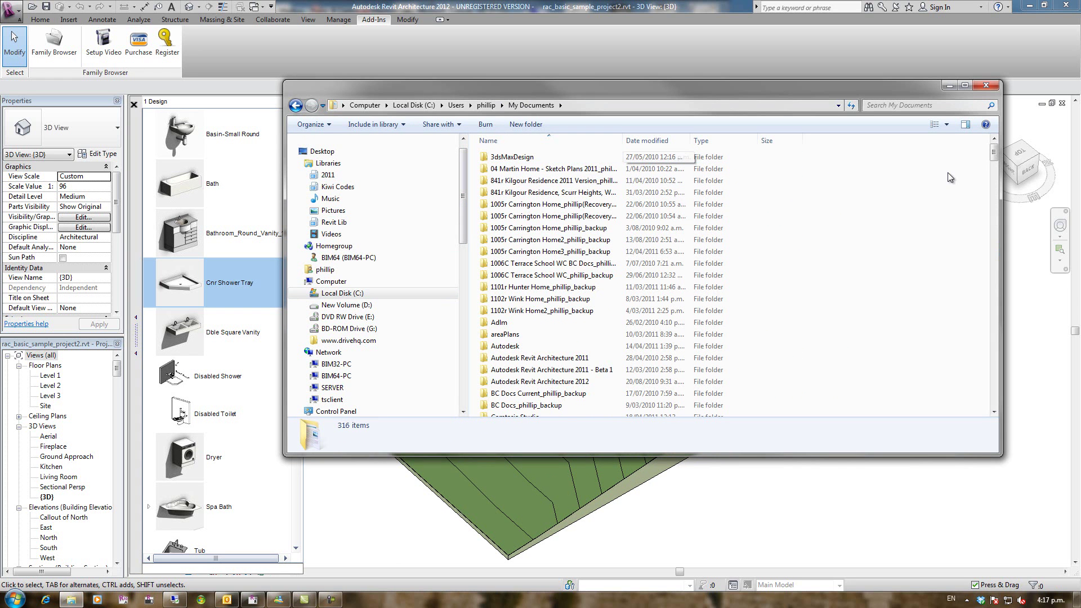
pyautogui.moveTo(994, 153); pyautogui.dragTo(993, 173)
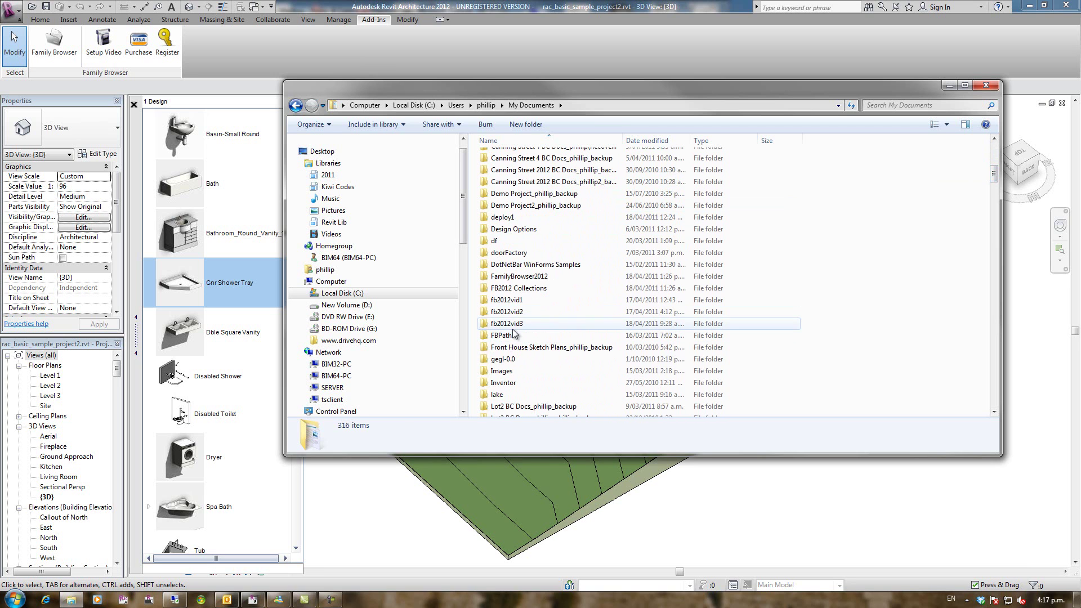
pyautogui.click(525, 280)
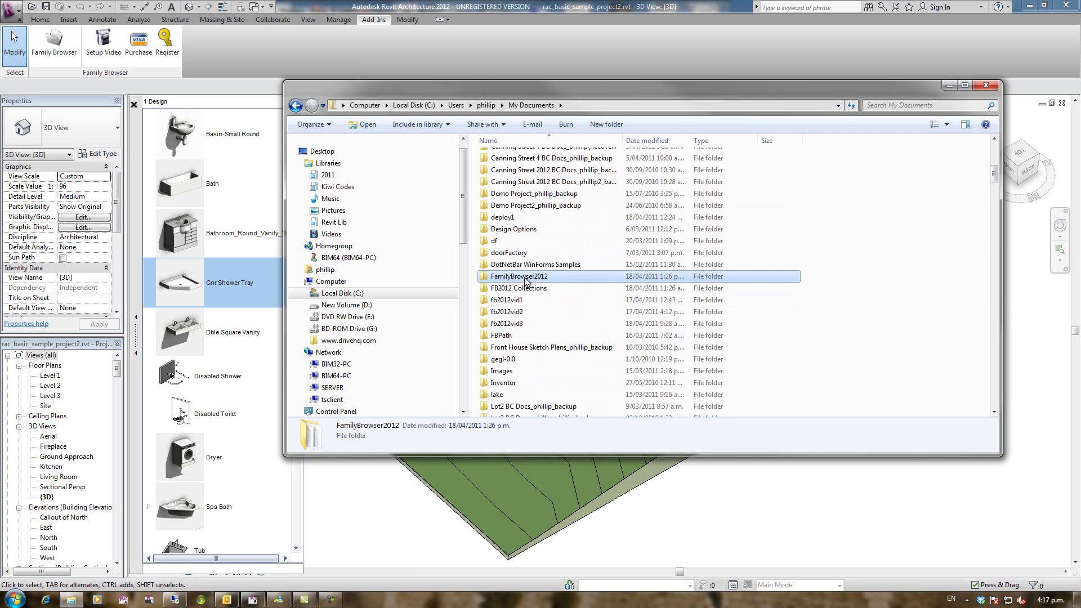
pyautogui.press('Delete')
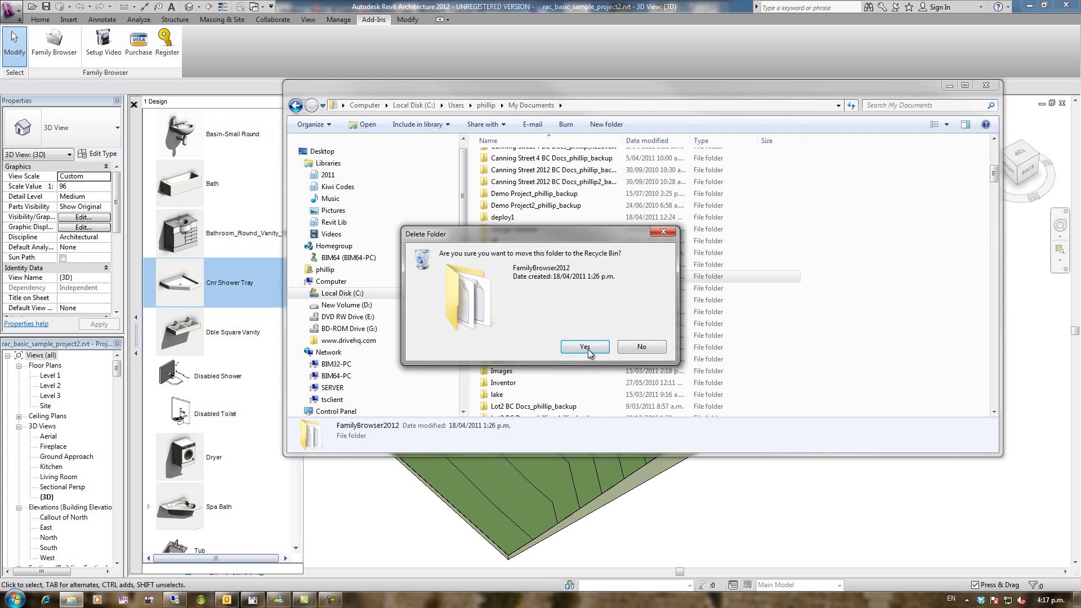
pyautogui.click(588, 348)
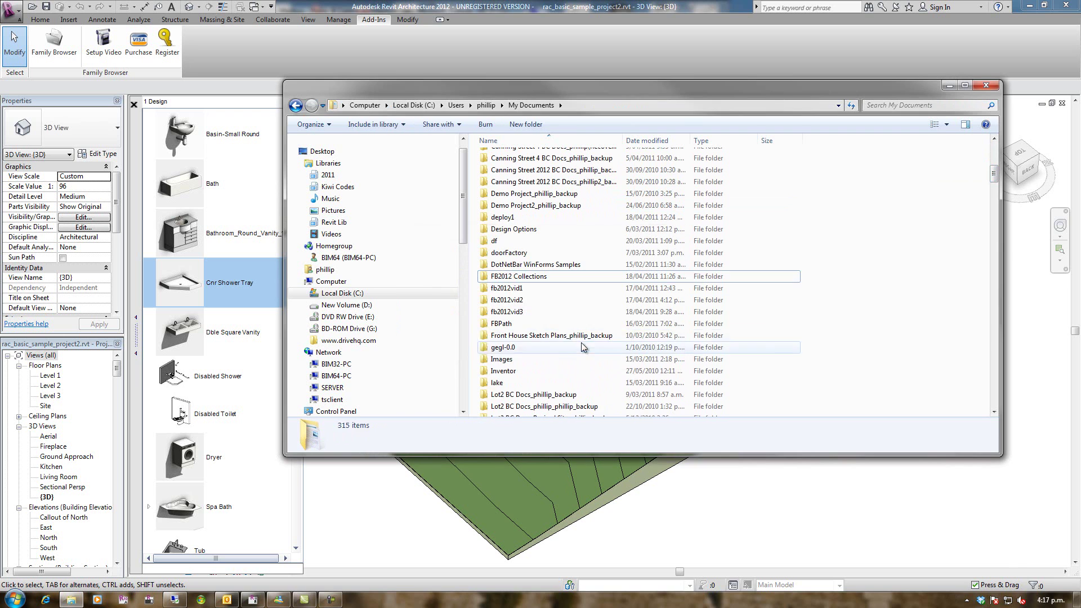
pyautogui.click(342, 293)
# - Run FamilyBrowser 2012.exe from C:\setups and install it to the default folder
pyautogui.moveTo(997, 208); pyautogui.dragTo(997, 210)
pyautogui.doubleClick(573, 309)
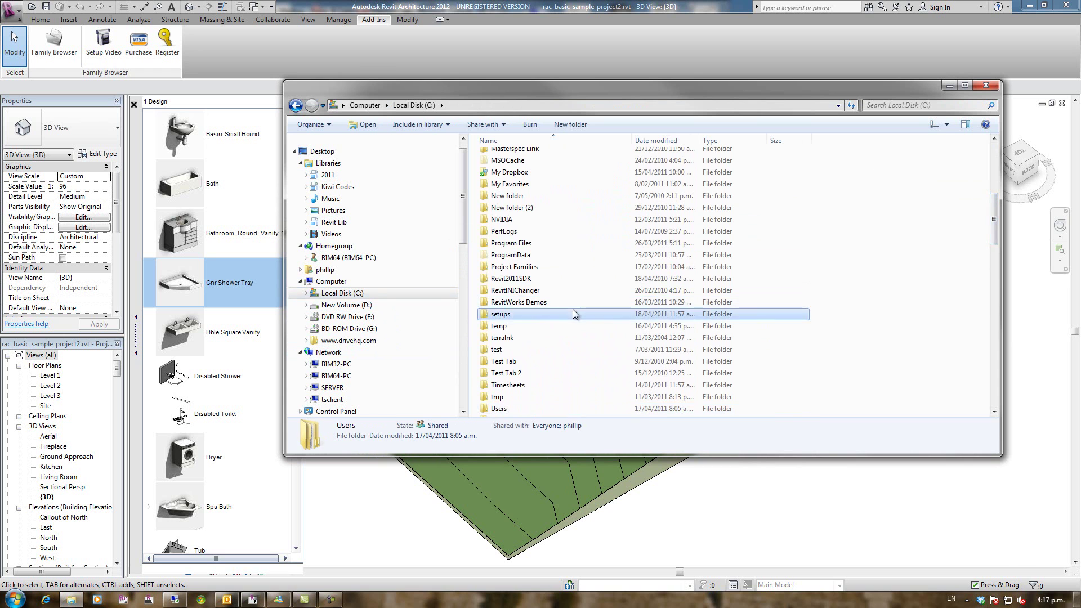
pyautogui.doubleClick(548, 157)
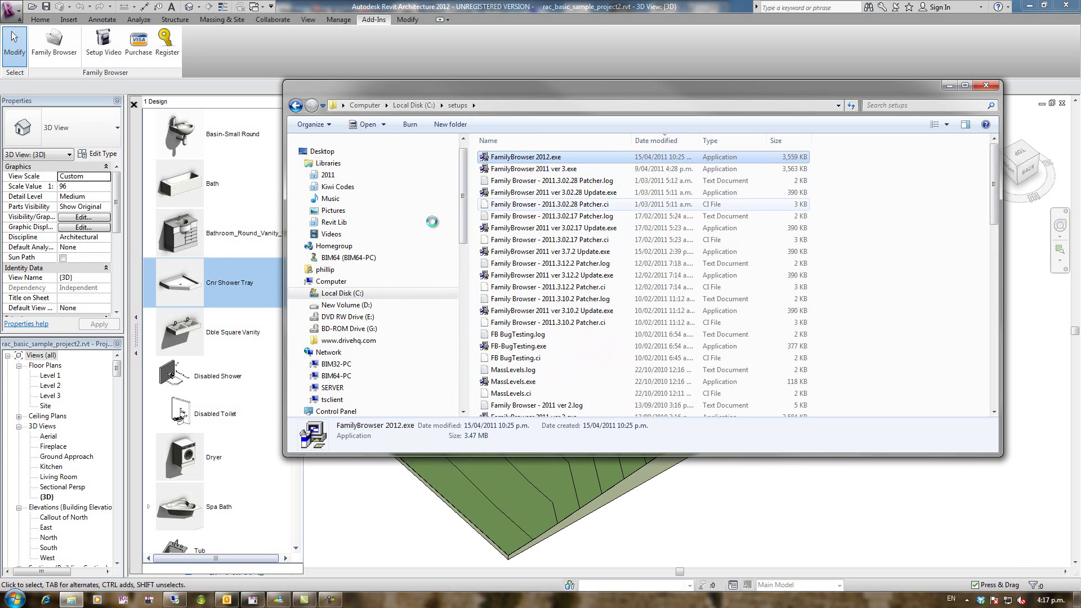
pyautogui.click(596, 389)
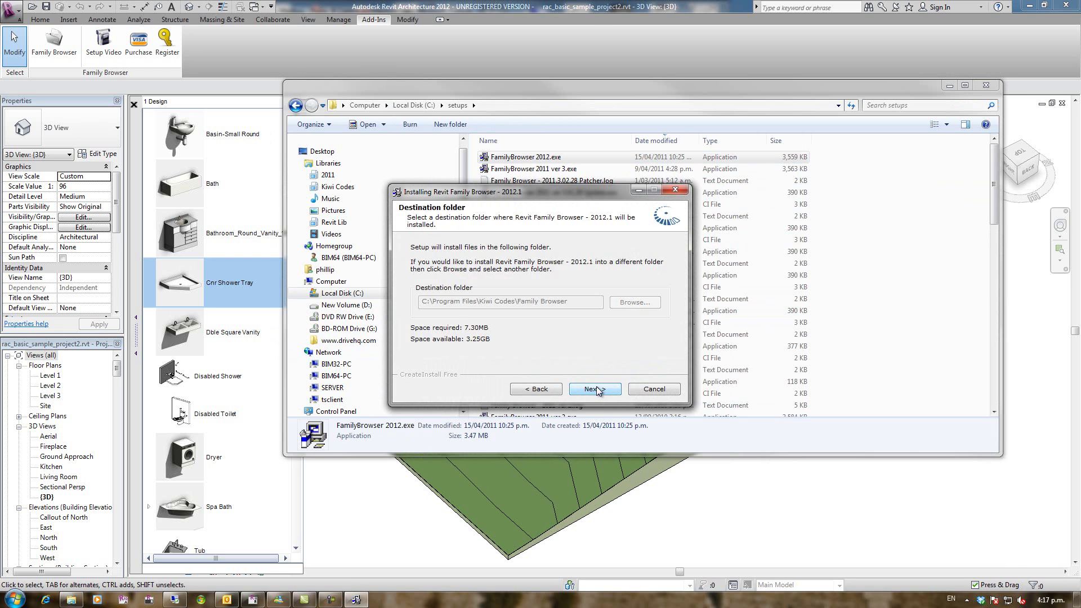
pyautogui.click(598, 390)
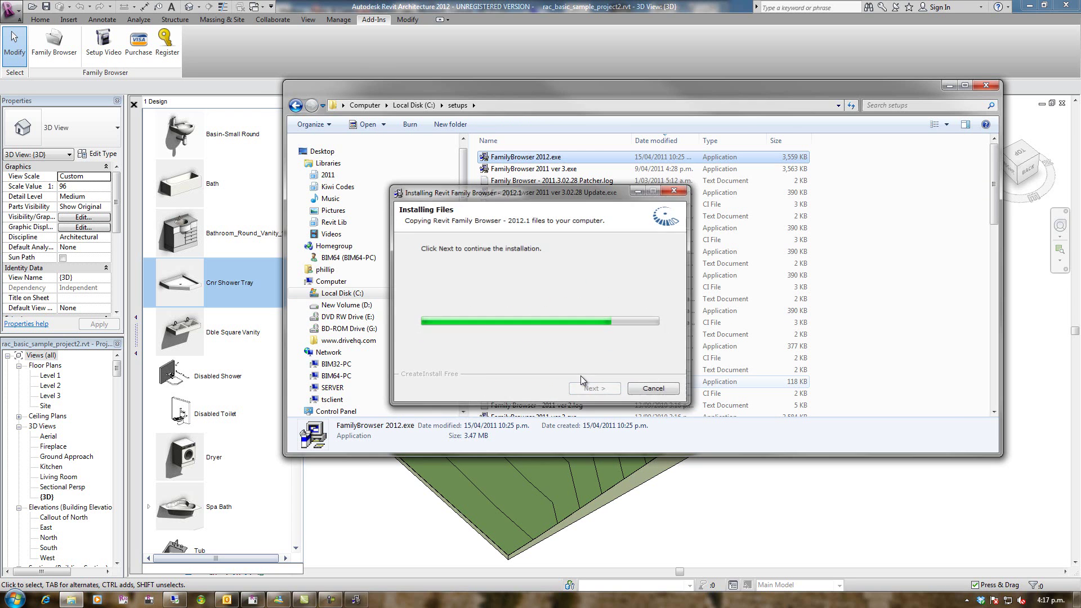
pyautogui.click(588, 389)
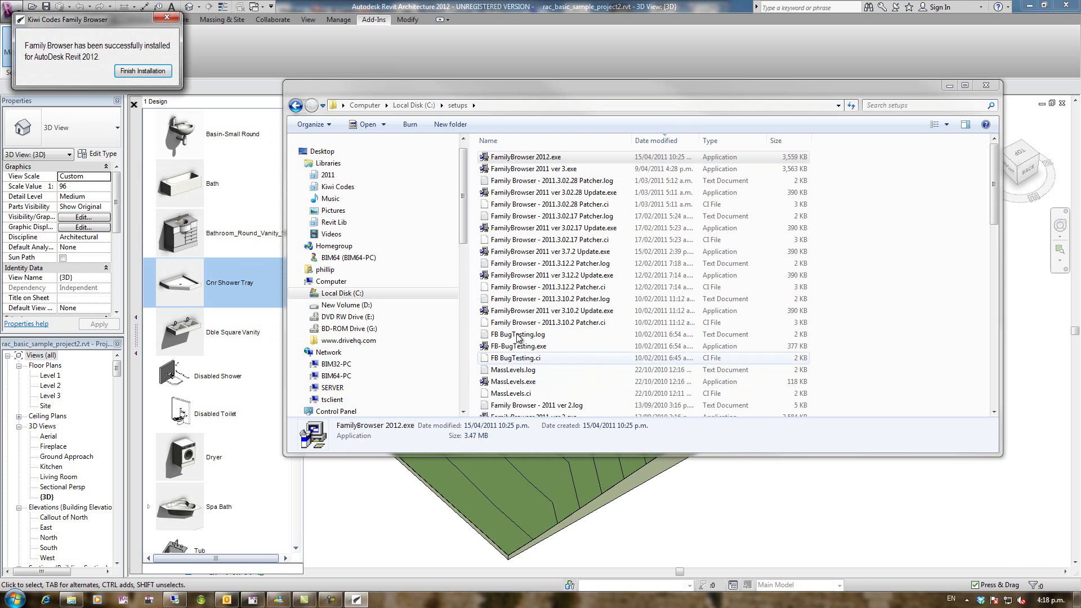
# - Finish the install, decline the restart, and confirm Deployment2012 holds deployNo1.txt and three other text files
pyautogui.click(138, 72)
pyautogui.click(572, 338)
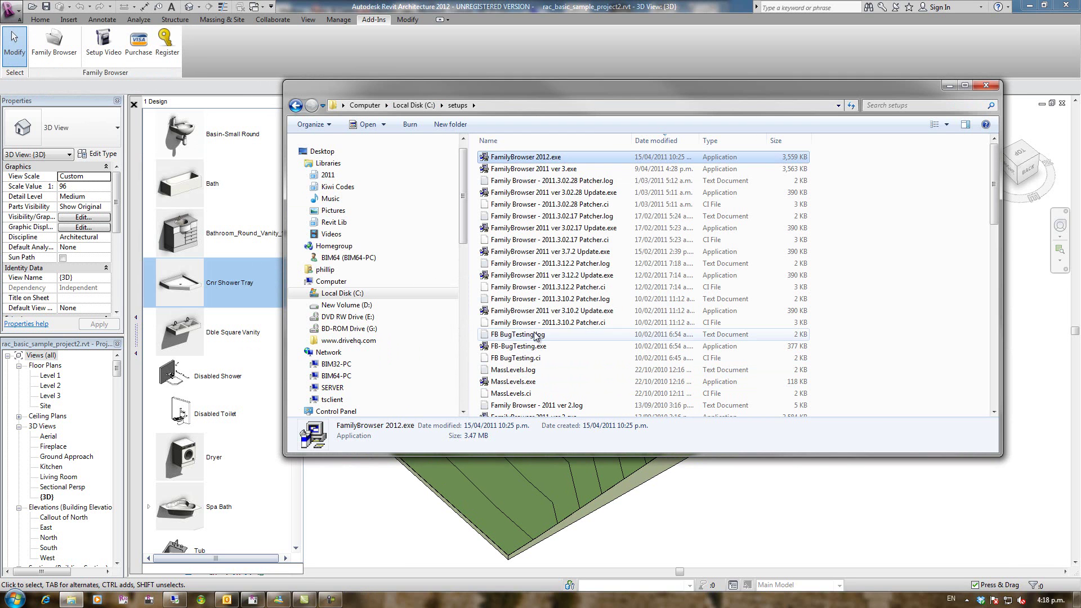
pyautogui.click(343, 191)
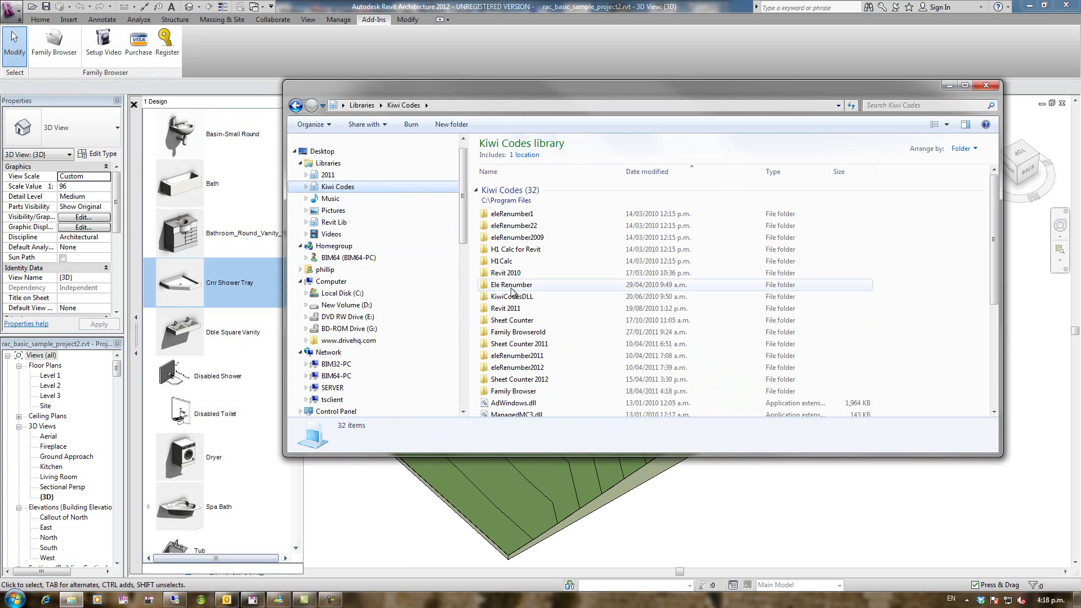
pyautogui.click(520, 394)
pyautogui.doubleClick(521, 396)
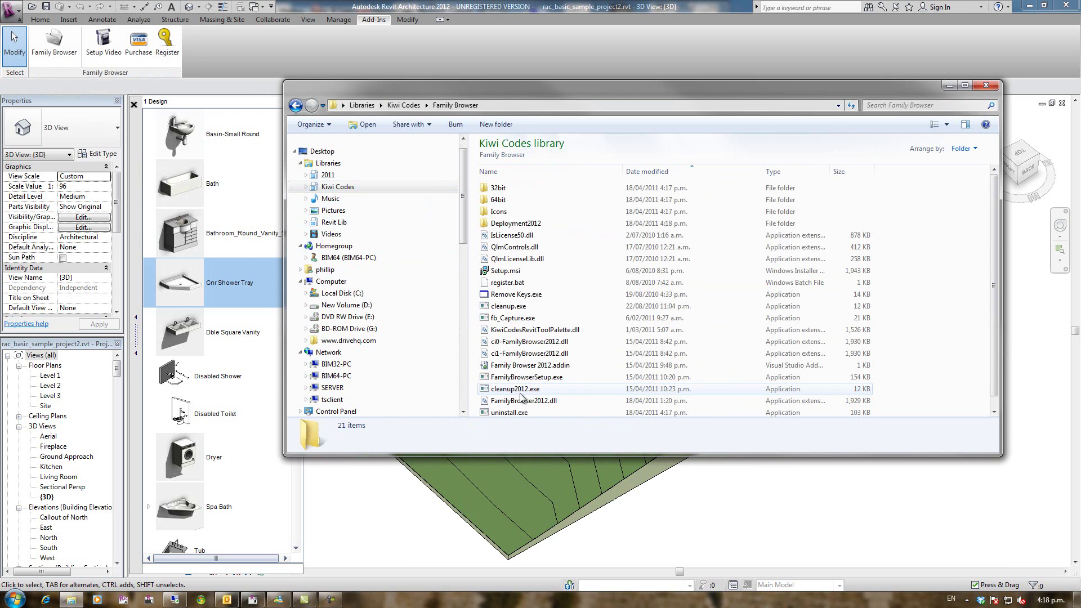
pyautogui.click(501, 226)
pyautogui.doubleClick(501, 226)
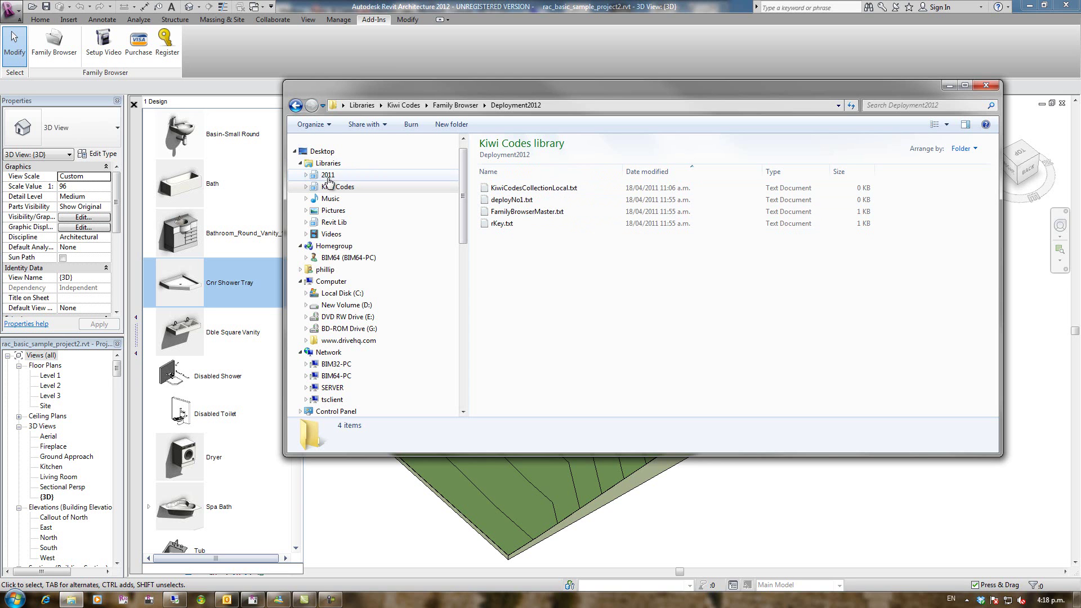
pyautogui.click(986, 85)
# - Close Revit and relaunch it from the taskbar
pyautogui.click(1067, 7)
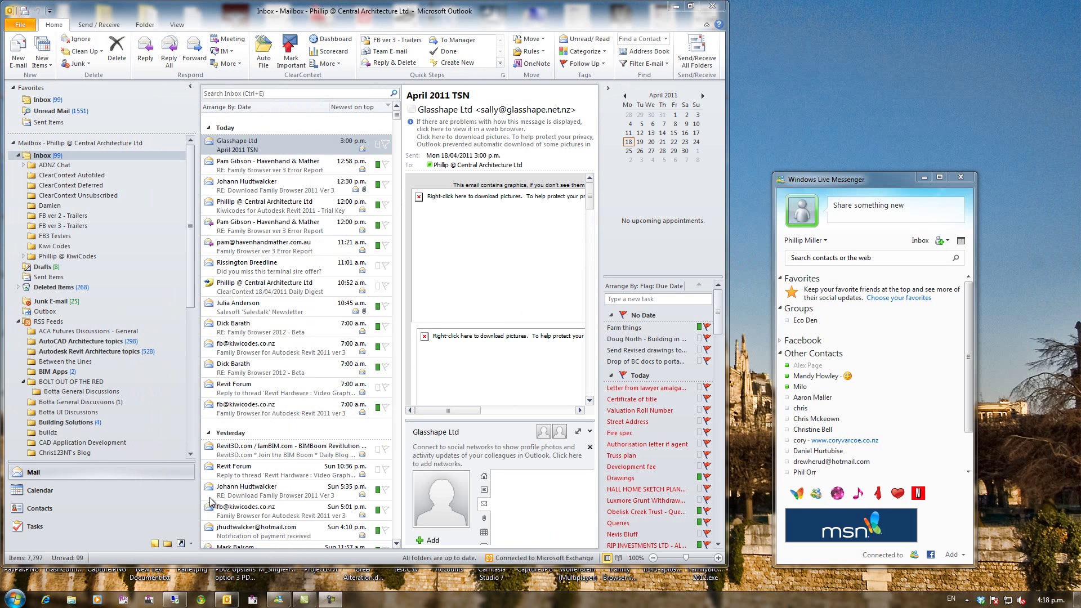
pyautogui.click(253, 600)
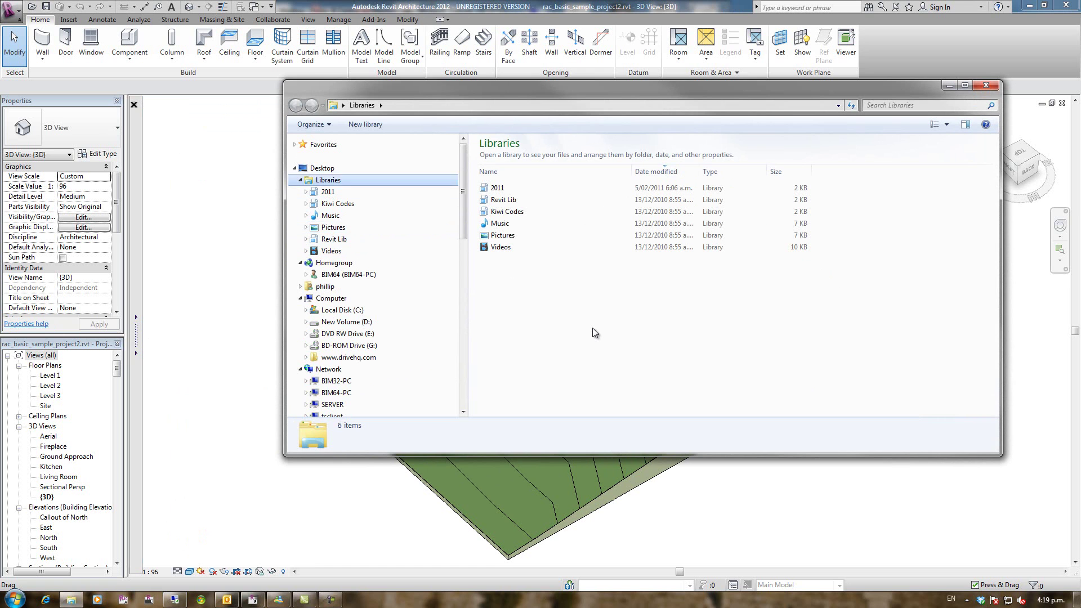
# - Review deployNo1.txt and the other files in My Documents\FamilyBrowser2012, then close Explorer
pyautogui.click(503, 235)
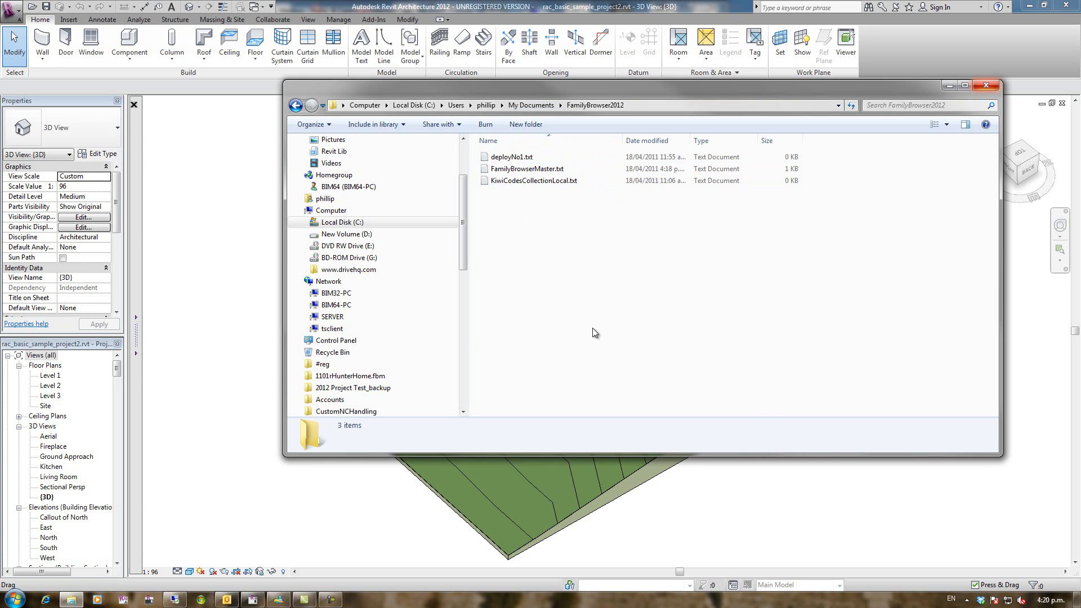
pyautogui.hotkey('alt', 'F4')
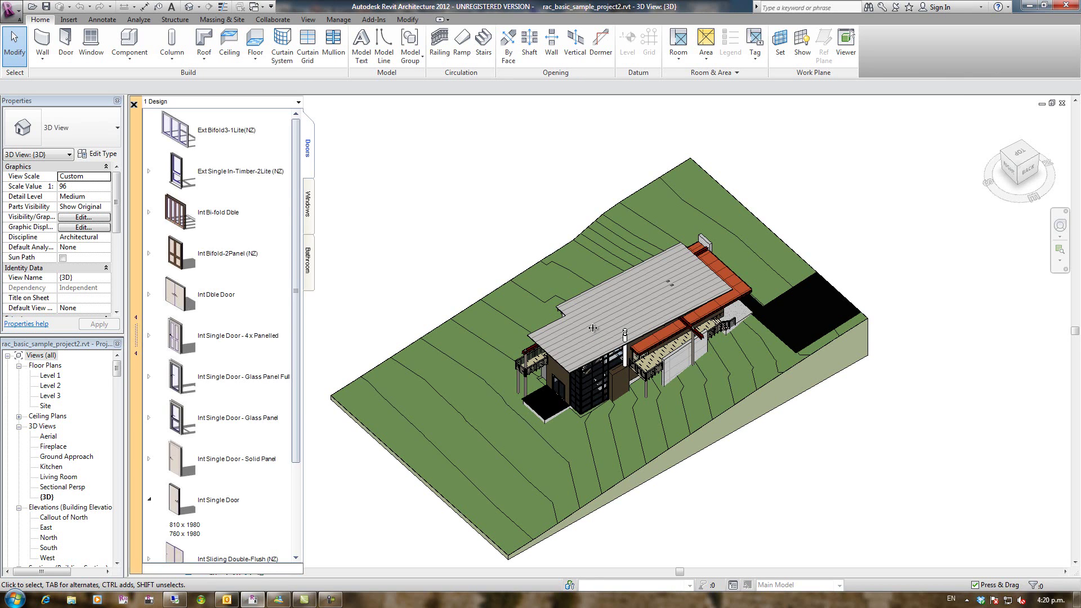
# - Use BIM Management > Create Deployment and enter the site activation code to generate the second deployment
pyautogui.moveTo(270, 420)
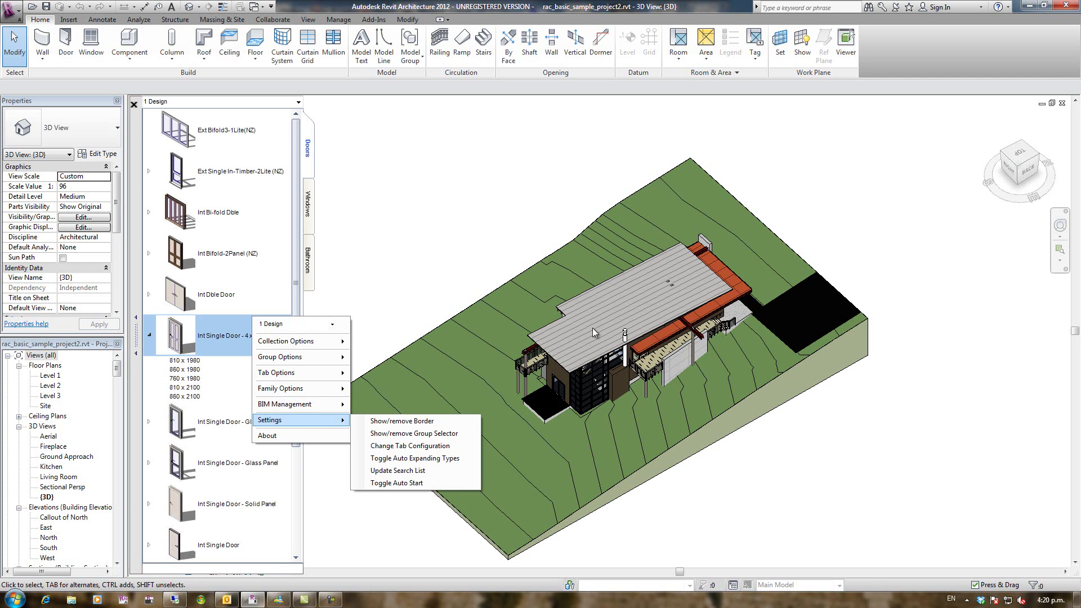
pyautogui.press('Up')
pyautogui.press('Right')
pyautogui.press('Down')
pyautogui.press('Down')
pyautogui.press('Down')
pyautogui.press('Down')
pyautogui.press('Down')
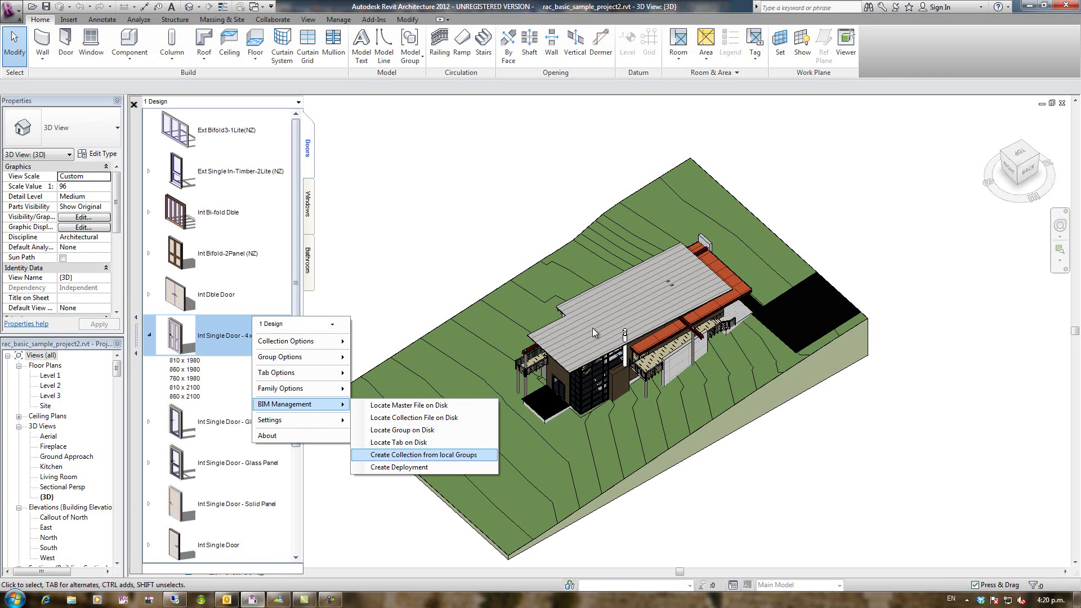
pyautogui.press('Return')
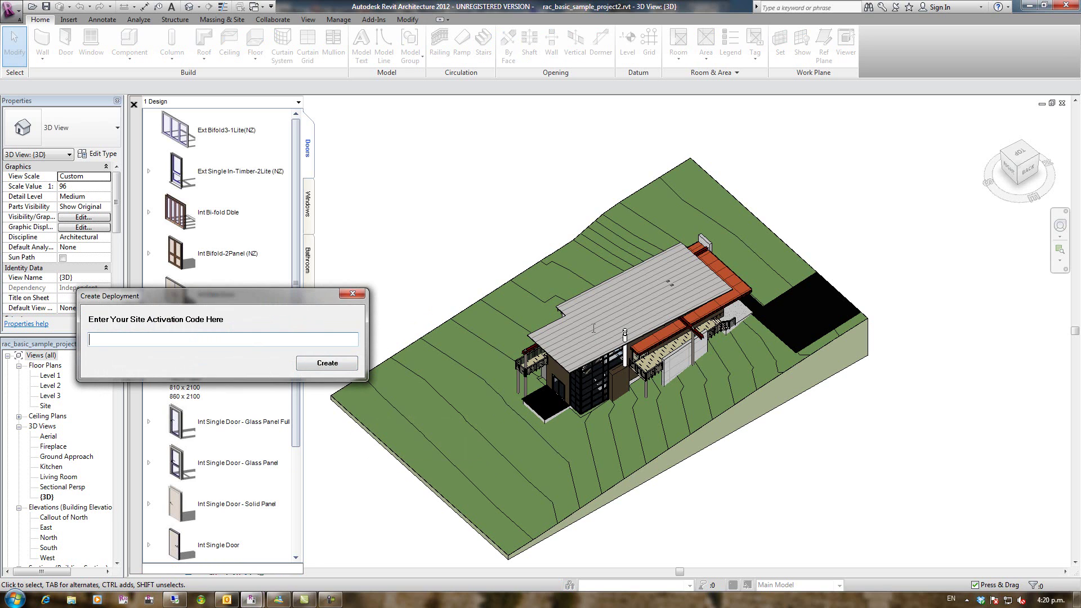
pyautogui.write('Seconmd Deployment')
pyautogui.press('Return')
pyautogui.press('Return')
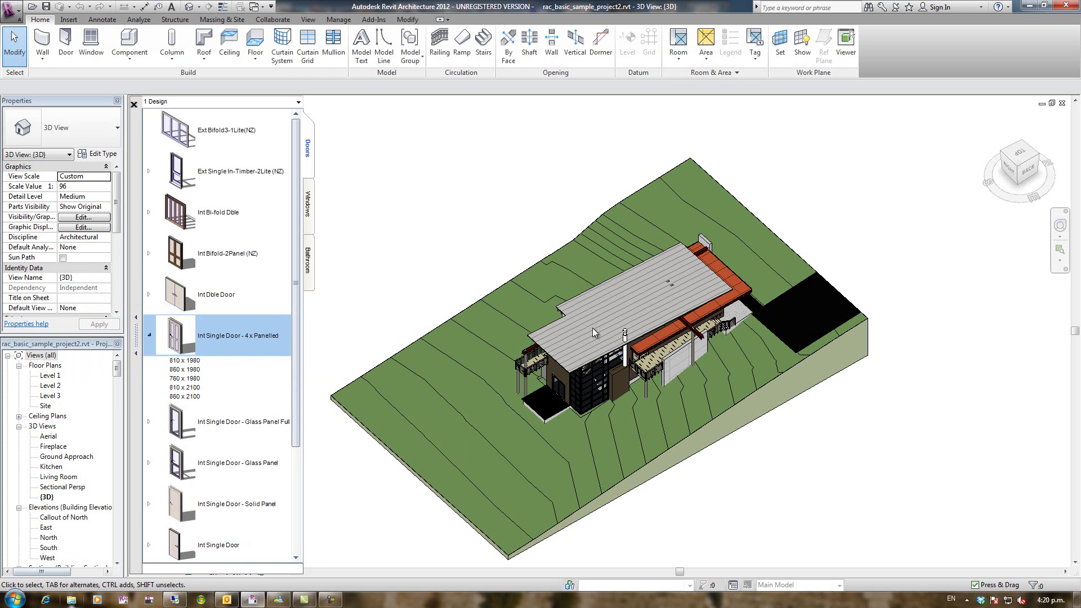
# - Check Kiwi Codes > Family Browser > Deployment2012 for deployNo2.txt and open FamilyBrowserMaster.txt in Notepad
pyautogui.press('Up')
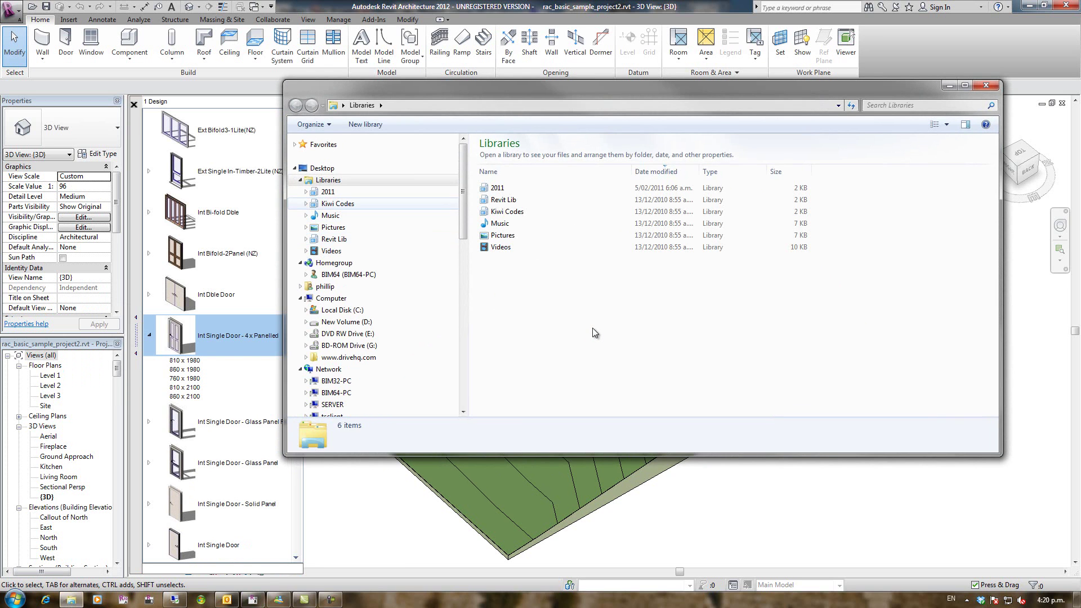
pyautogui.write('family browser')
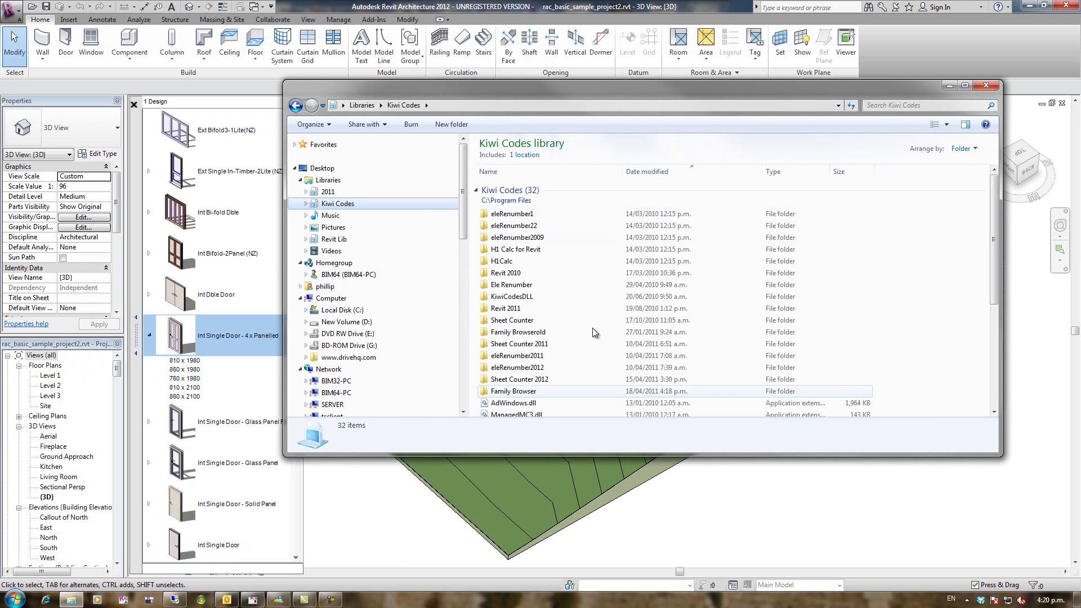
pyautogui.press('Return')
pyautogui.press('Down')
pyautogui.press('Down')
pyautogui.press('Down')
pyautogui.press('Return')
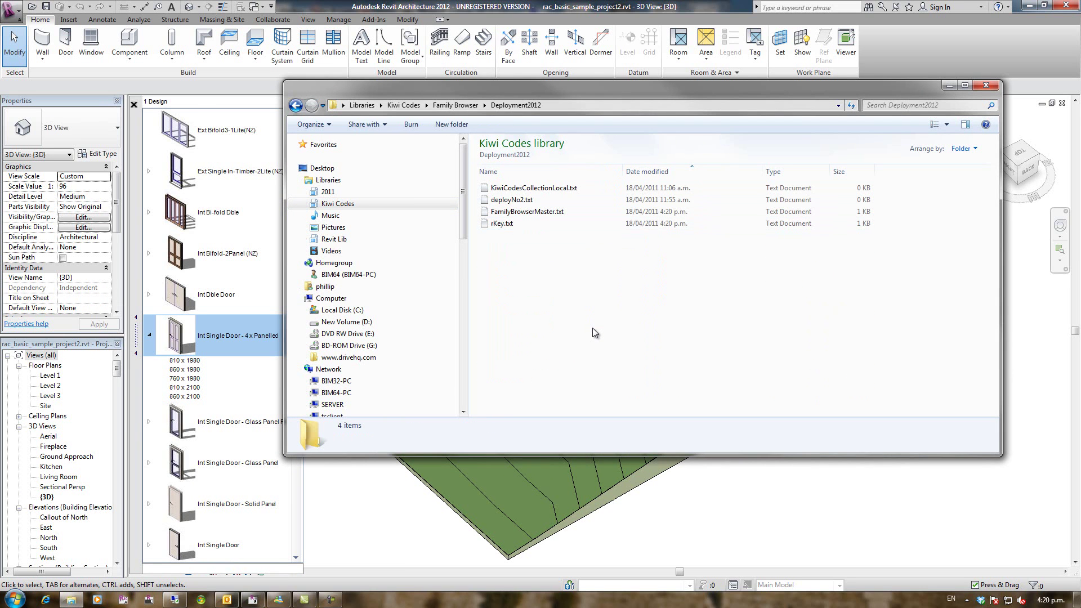
pyautogui.press('Down')
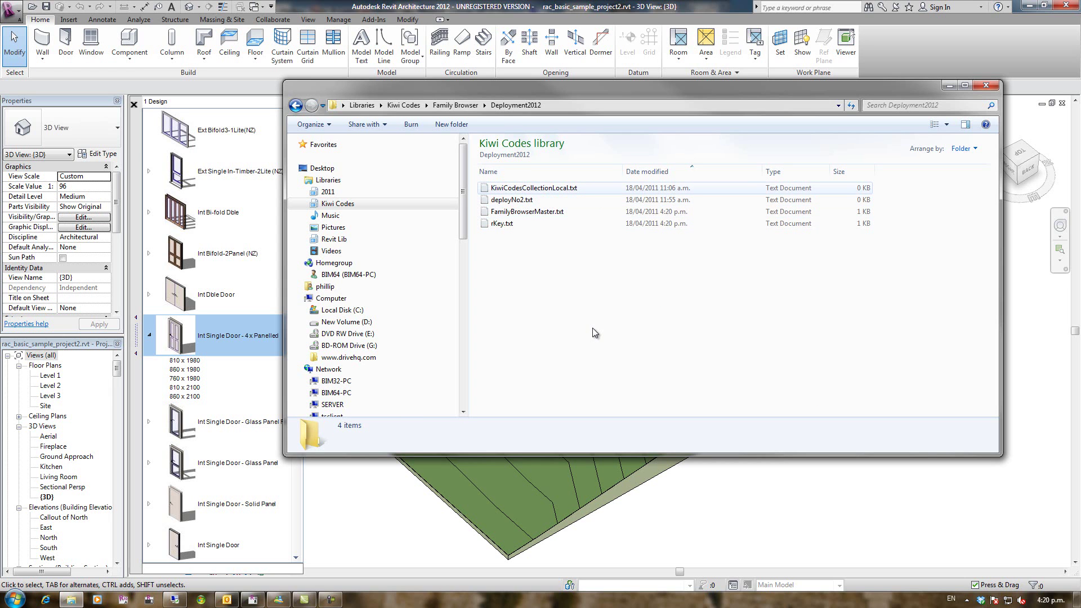
pyautogui.press('Return')
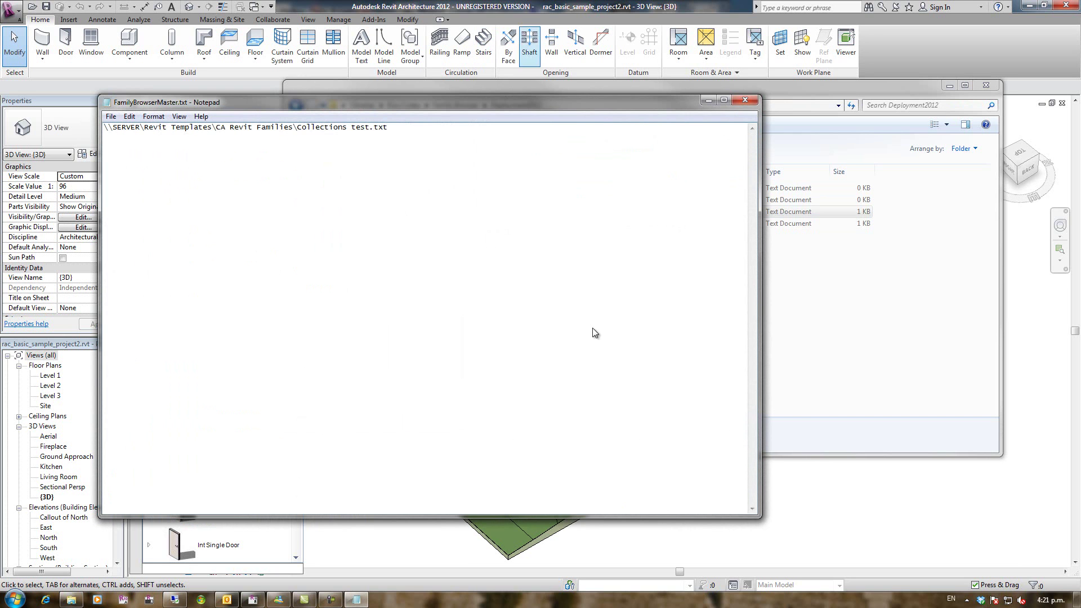
# - Close FamilyBrowserMaster.txt in Notepad and the Deployment2012 Explorer window with Alt+F4
pyautogui.hotkey('alt', 'F4')
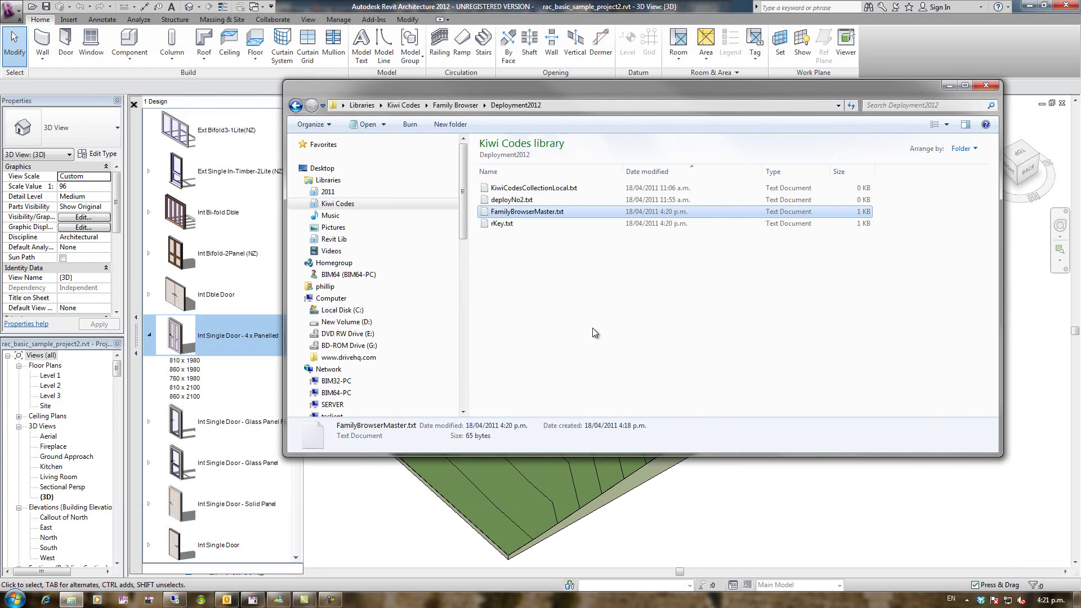
pyautogui.hotkey('alt', 'F4')
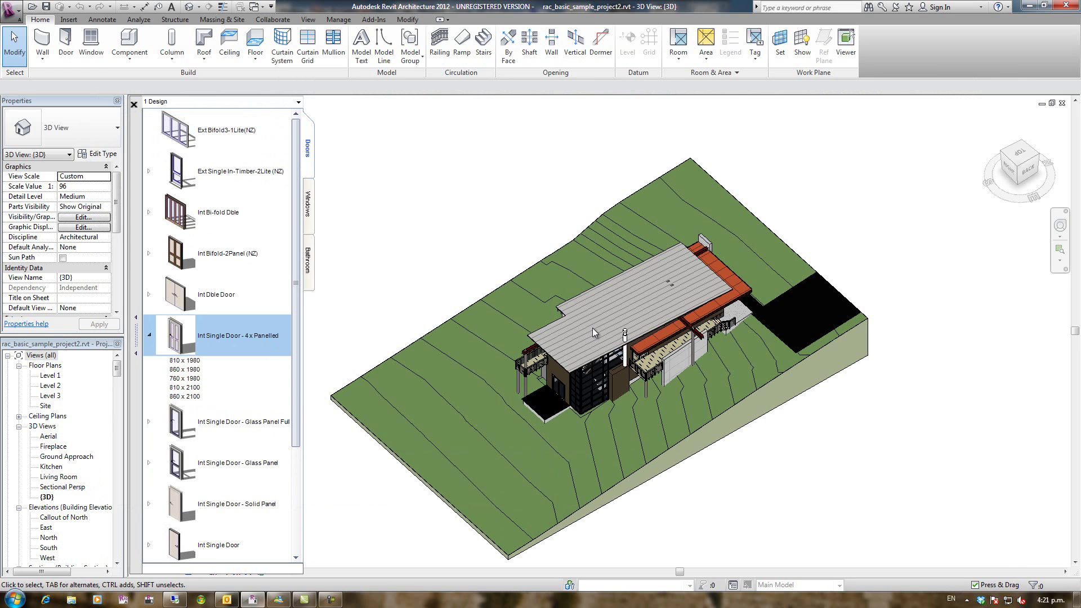